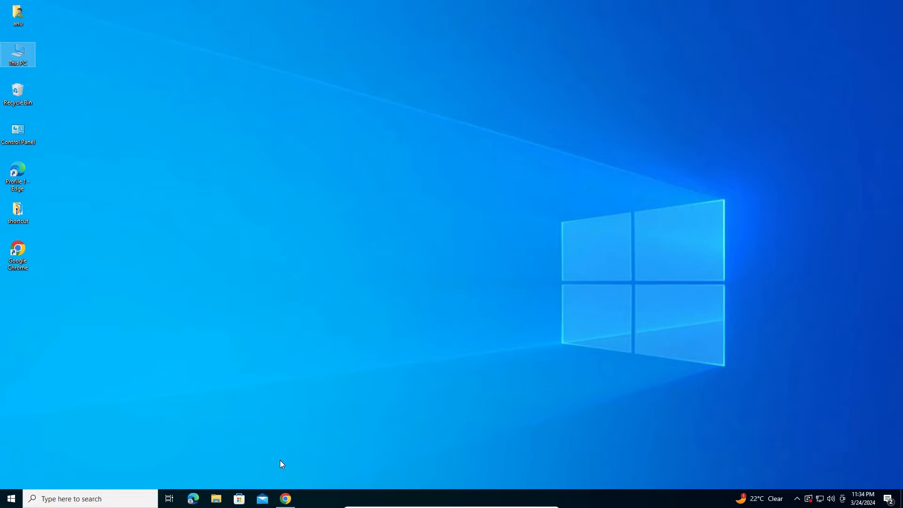
- Switch to Google Chrome, search Google for wampserver, and open the official WampServer site in a new tab
{"action": "left_click", "coordinate": [290, 499]}
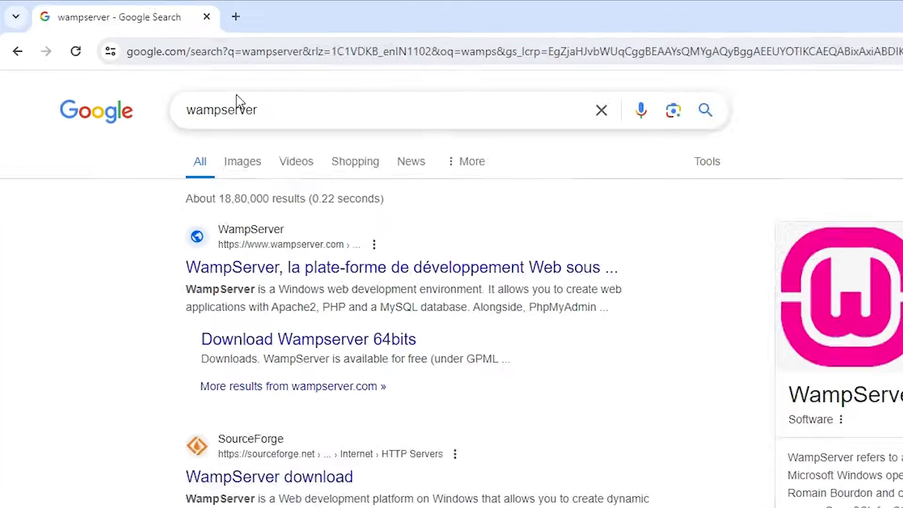
{"action": "left_click_drag", "start_coordinate": [292, 116], "coordinate": [150, 108]}
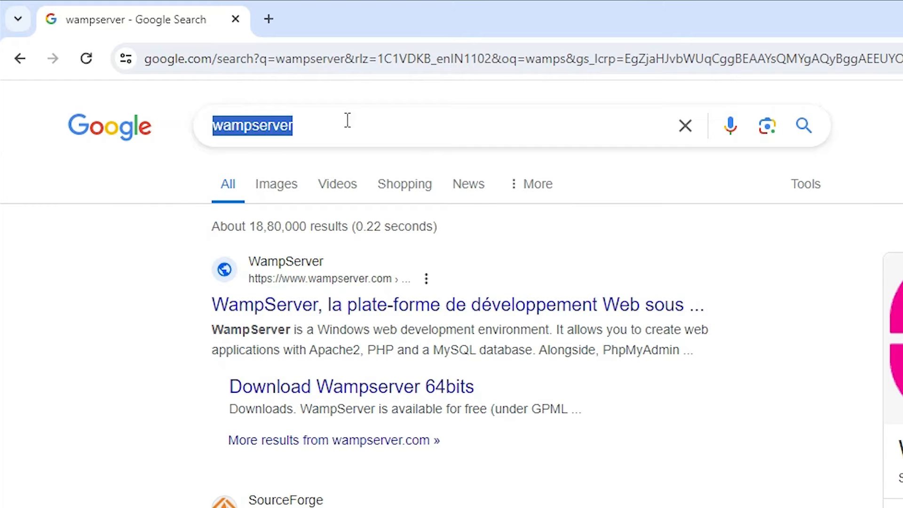
{"action": "key", "text": "Return"}
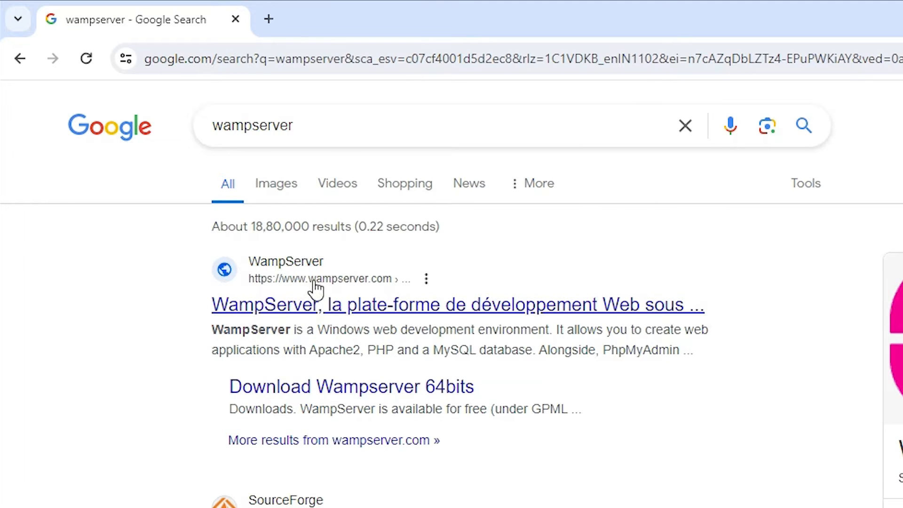
{"action": "right_click", "coordinate": [452, 306]}
{"action": "left_click", "coordinate": [557, 325]}
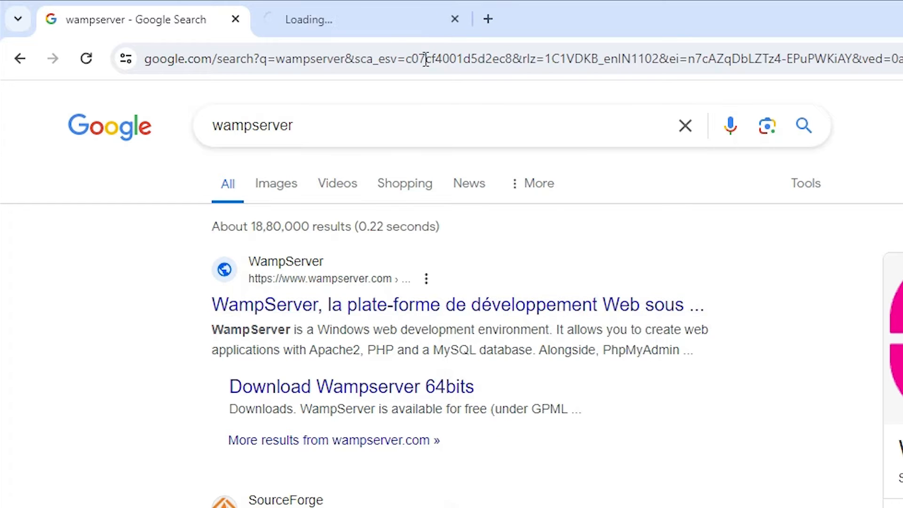
{"action": "left_click", "coordinate": [320, 18]}
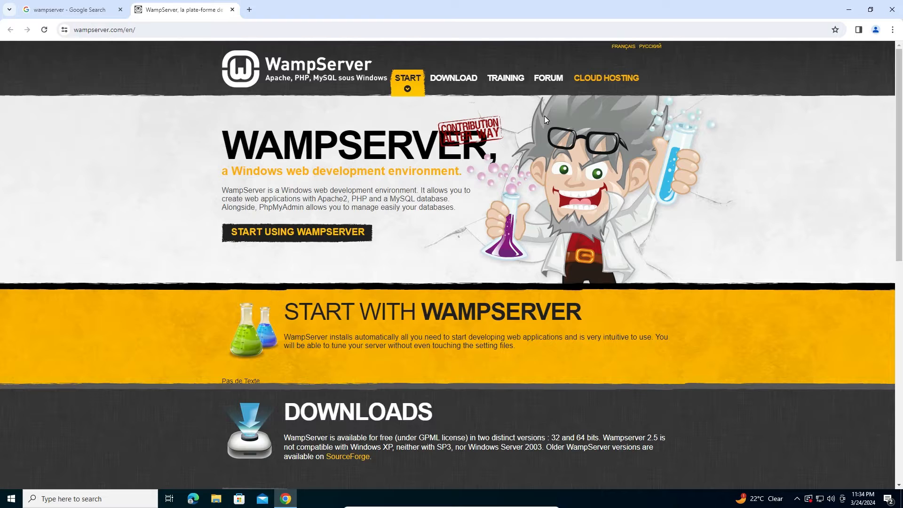
- Open the download form for WampServer 64 bits (x64) 3.3.2 and review the warnings beneath it
{"action": "scroll", "coordinate": [544, 115], "scroll_direction": "down", "scroll_amount": 6}
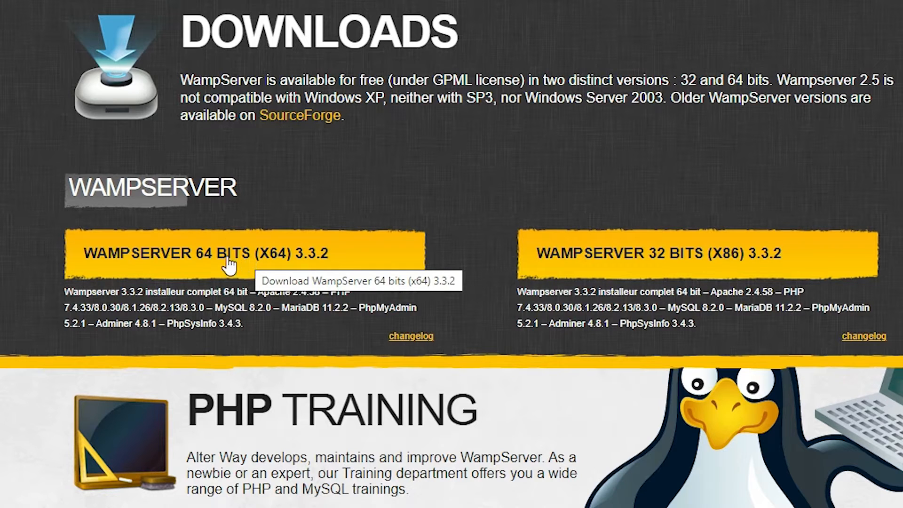
{"action": "left_click", "coordinate": [148, 259]}
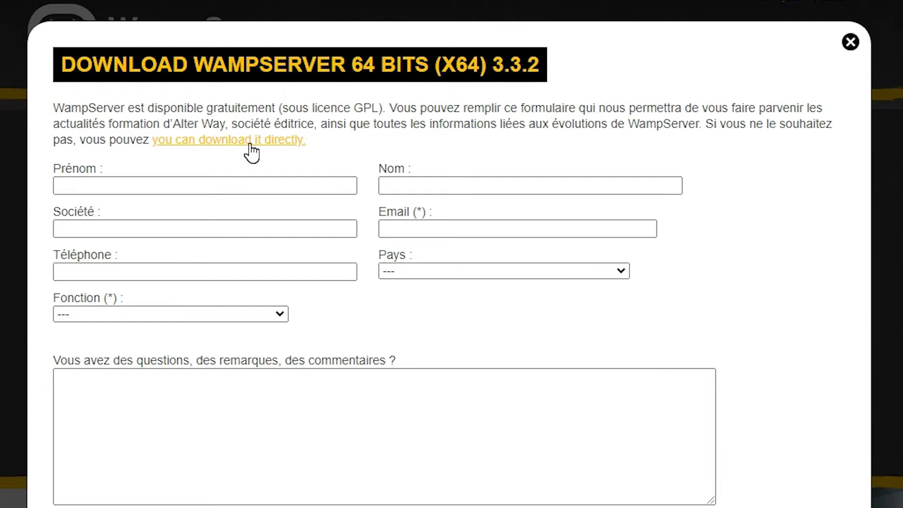
{"action": "scroll", "coordinate": [442, 343], "scroll_direction": "down", "scroll_amount": 5}
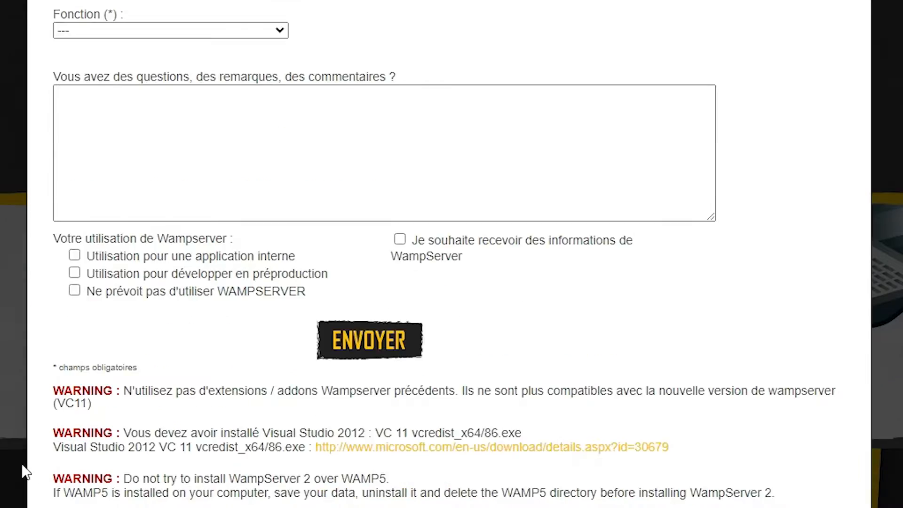
{"action": "scroll", "coordinate": [171, 318], "scroll_direction": "down", "scroll_amount": 2}
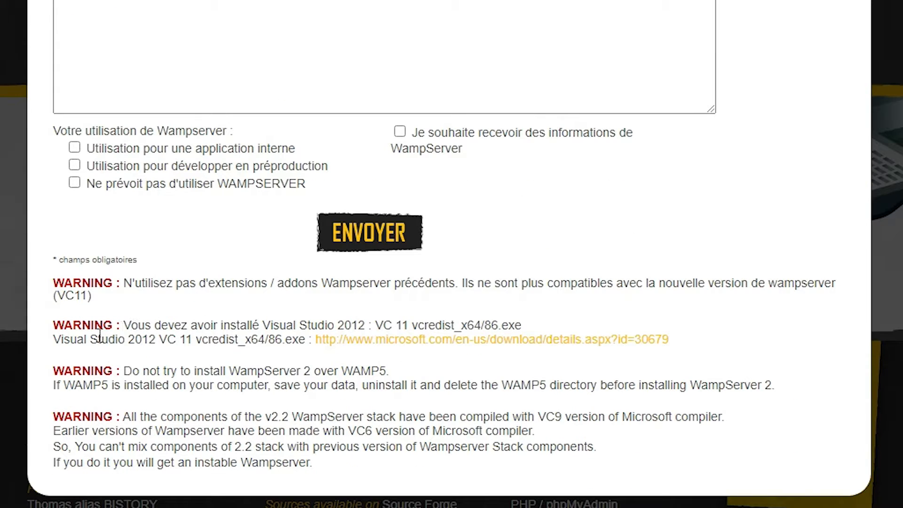
- Open the Microsoft download link for Visual Studio 2012 VC 11 vcredist in a separate tab, keeping the WampServer page open
{"action": "left_click", "coordinate": [423, 341]}
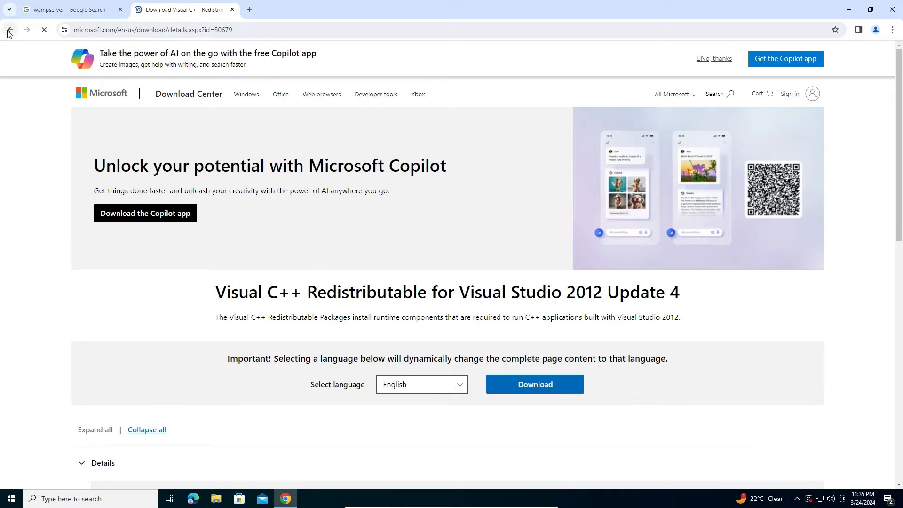
{"action": "left_click", "coordinate": [9, 30]}
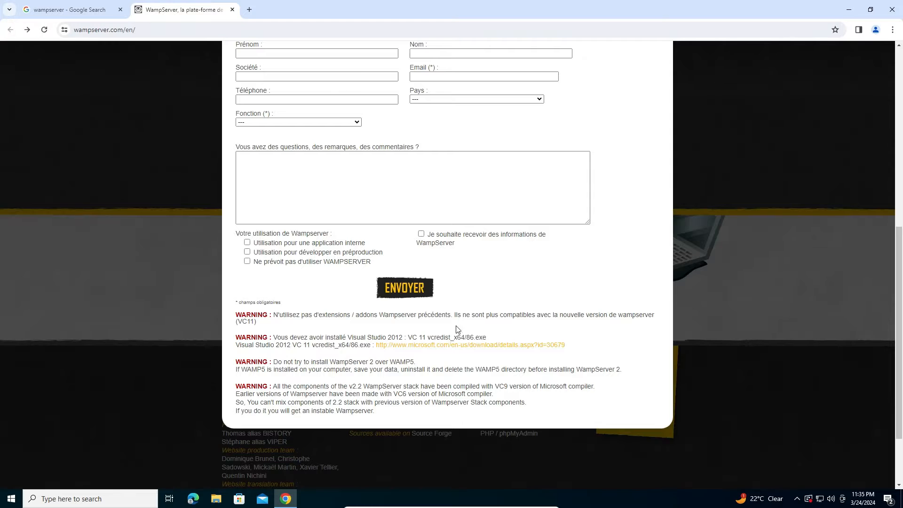
{"action": "right_click", "coordinate": [484, 349]}
{"action": "left_click", "coordinate": [487, 353]}
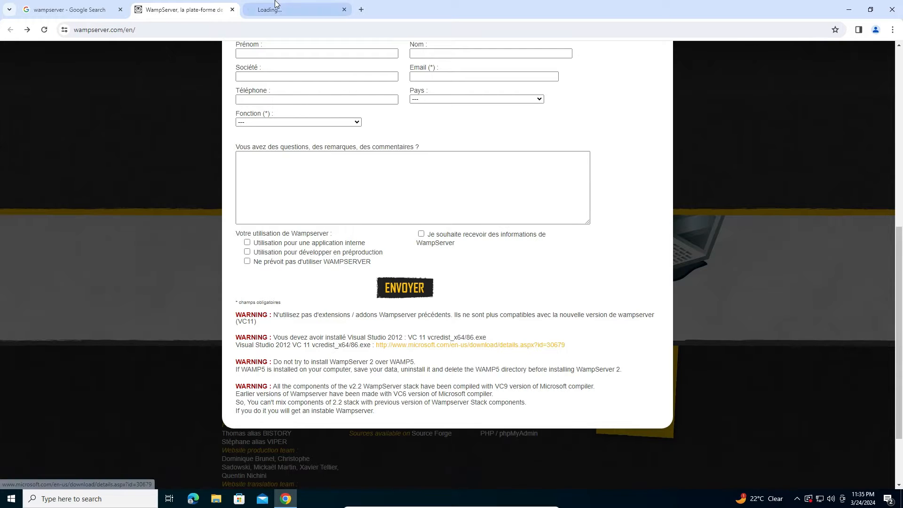
{"action": "left_click", "coordinate": [273, 10]}
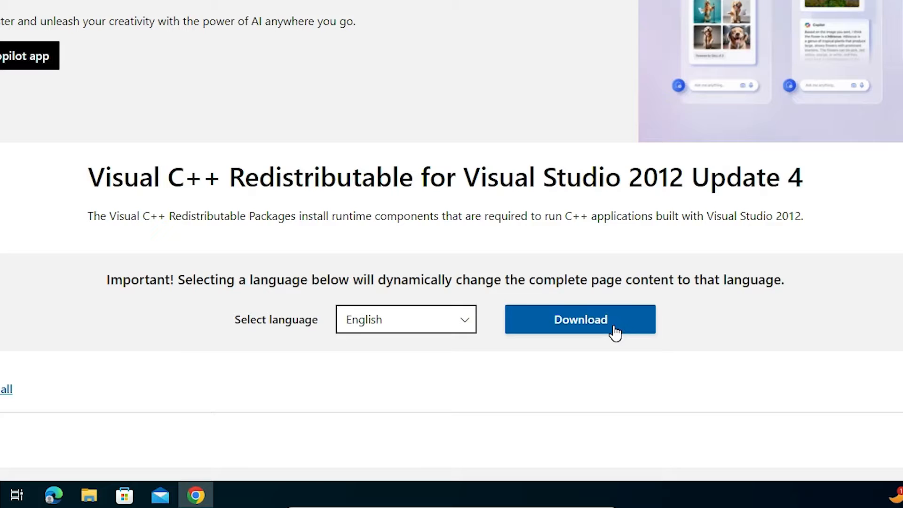
- Download only VSU_4\vcredist_x64.exe from the Visual C++ Redistributable for Visual Studio 2012 Update 4 page
{"action": "left_click", "coordinate": [614, 329]}
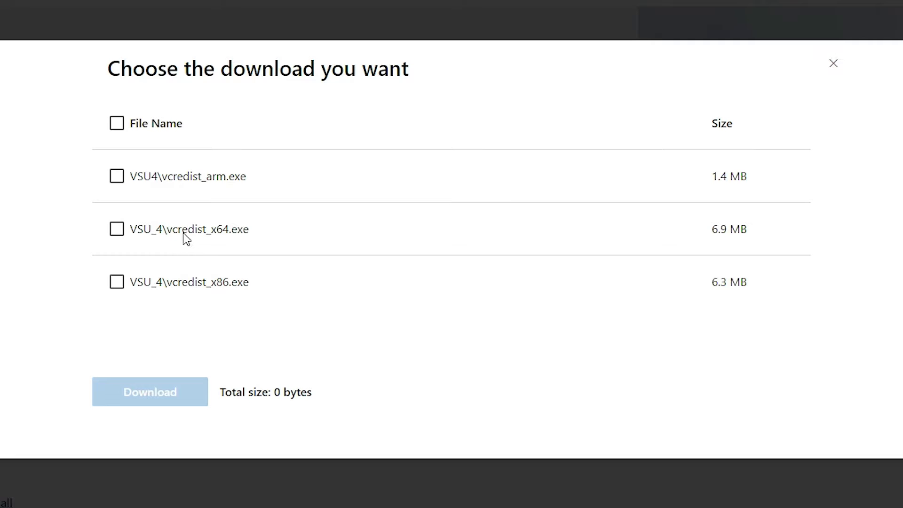
{"action": "left_click_drag", "start_coordinate": [184, 234], "coordinate": [274, 242]}
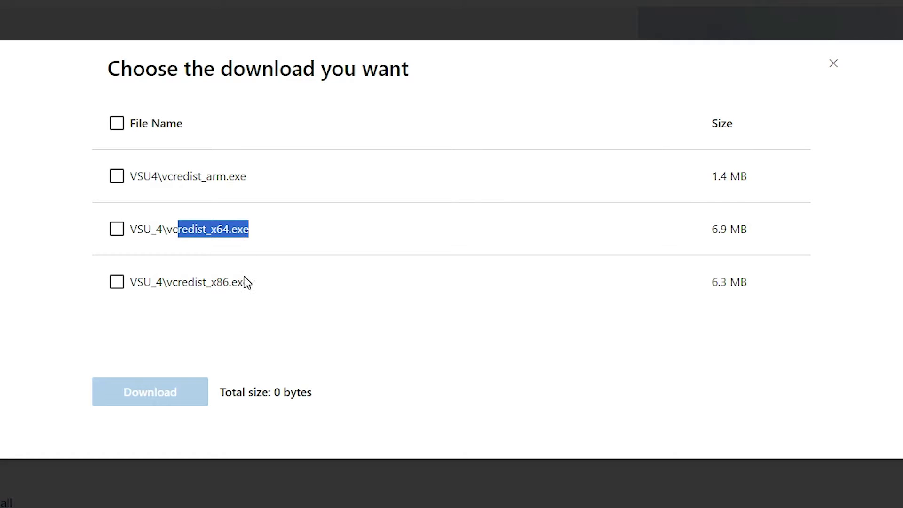
{"action": "left_click_drag", "start_coordinate": [252, 288], "coordinate": [198, 287]}
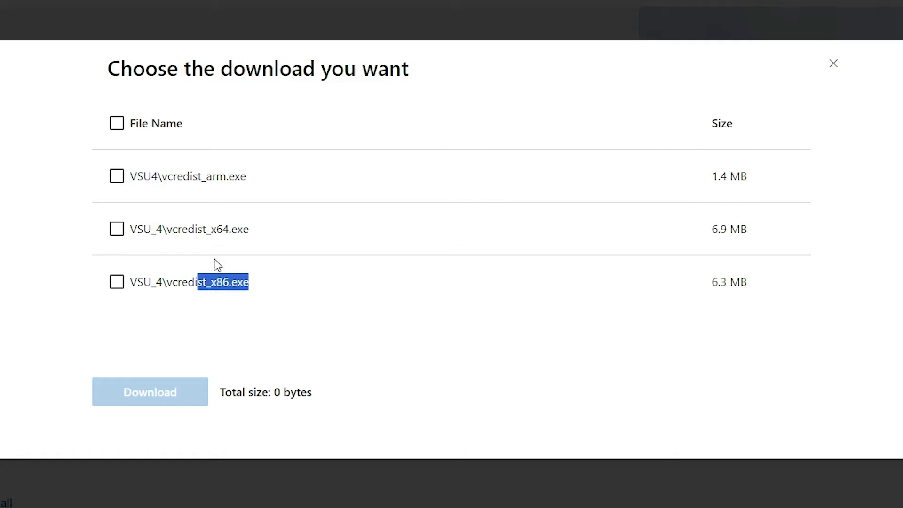
{"action": "left_click_drag", "start_coordinate": [265, 180], "coordinate": [179, 184]}
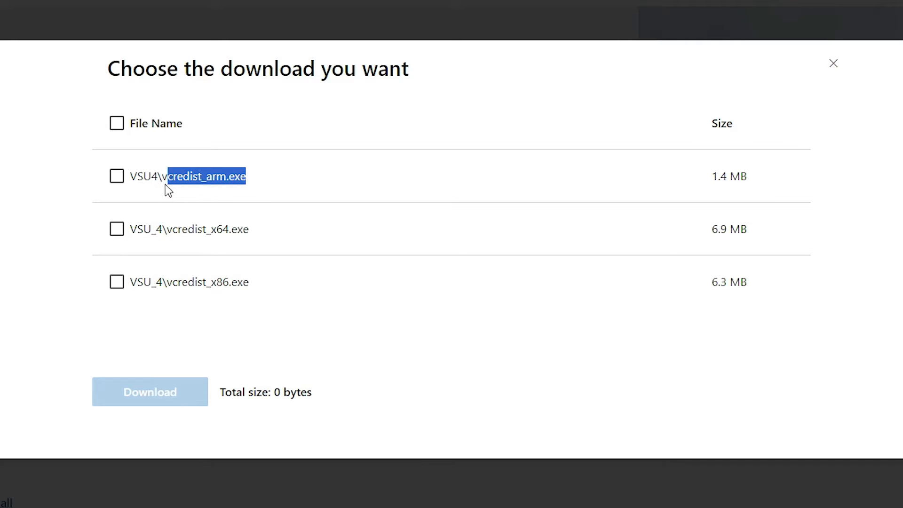
{"action": "left_click", "coordinate": [116, 234]}
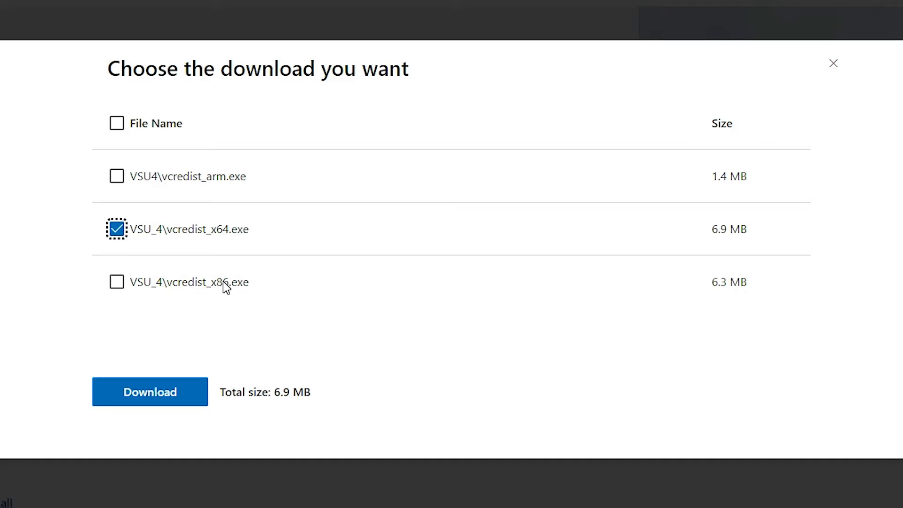
{"action": "left_click", "coordinate": [172, 395]}
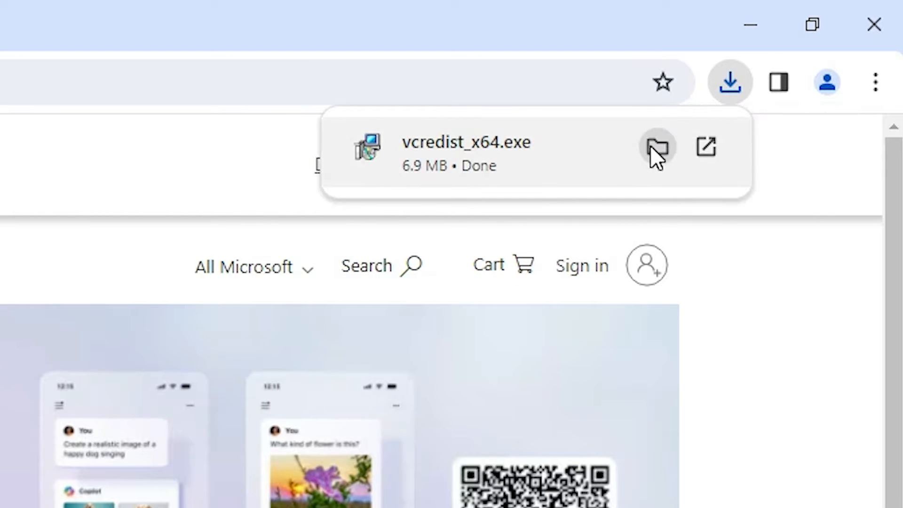
- Move the downloaded vcredist_x64.exe from the Downloads folder to the desktop and close the folder window
{"action": "left_click", "coordinate": [657, 148]}
{"action": "left_click", "coordinate": [758, 24]}
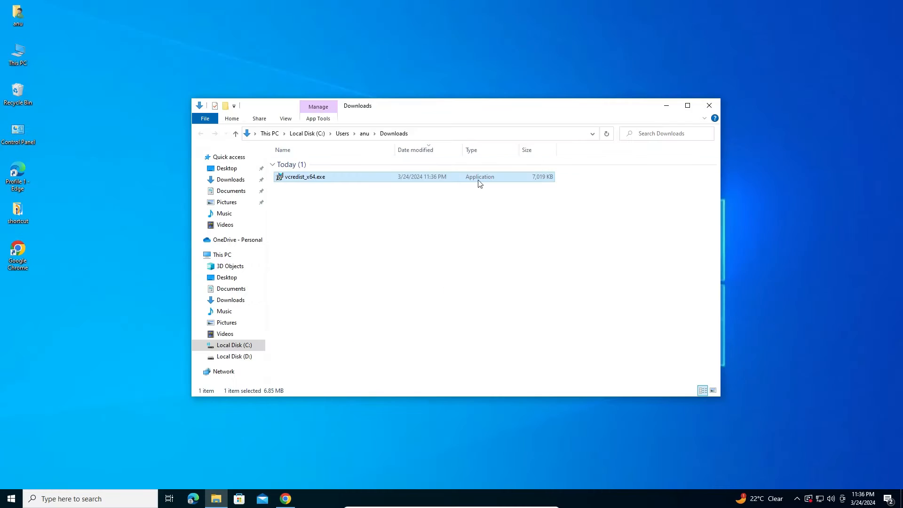
{"action": "left_click_drag", "start_coordinate": [318, 183], "coordinate": [149, 182]}
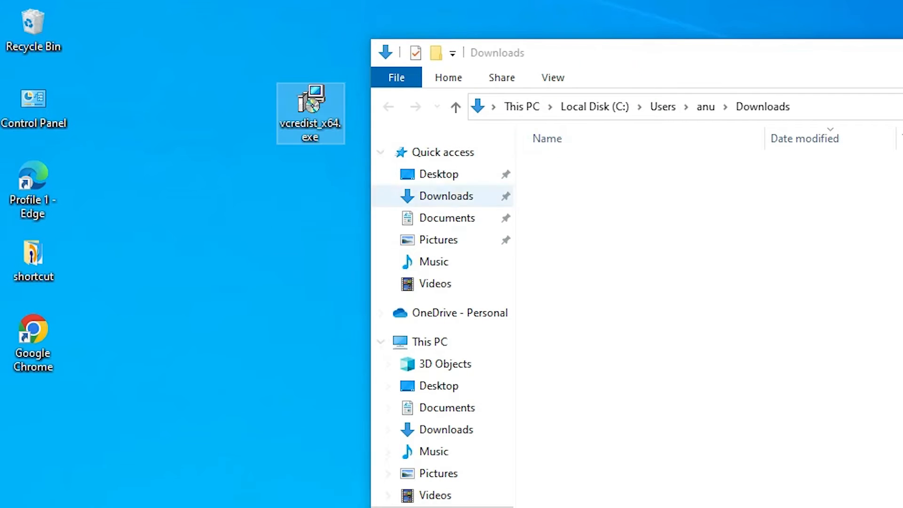
{"action": "left_click", "coordinate": [898, 49]}
{"action": "left_click_drag", "start_coordinate": [283, 103], "coordinate": [208, 93]}
- Install Microsoft Visual C++ 2012 Redistributable (x64) from the desktop file, accepting the license terms and allowing device changes
{"action": "double_click", "coordinate": [242, 118]}
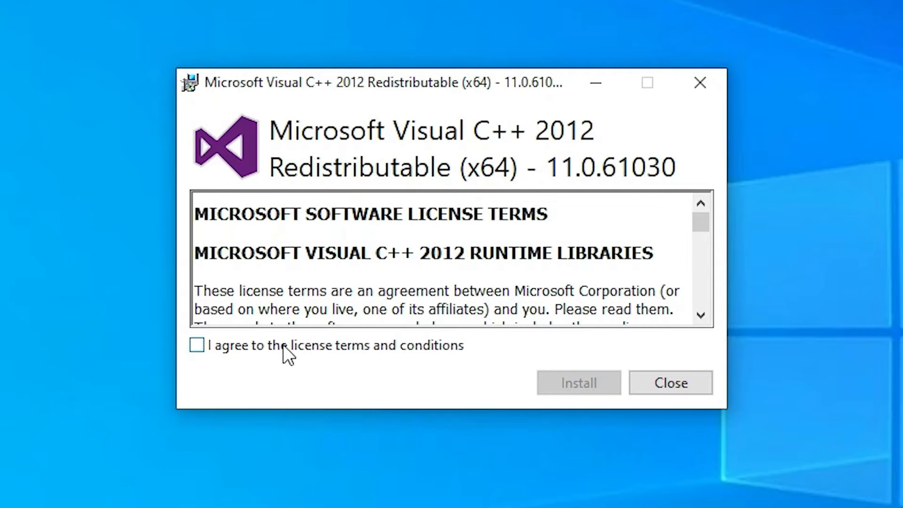
{"action": "left_click", "coordinate": [283, 346]}
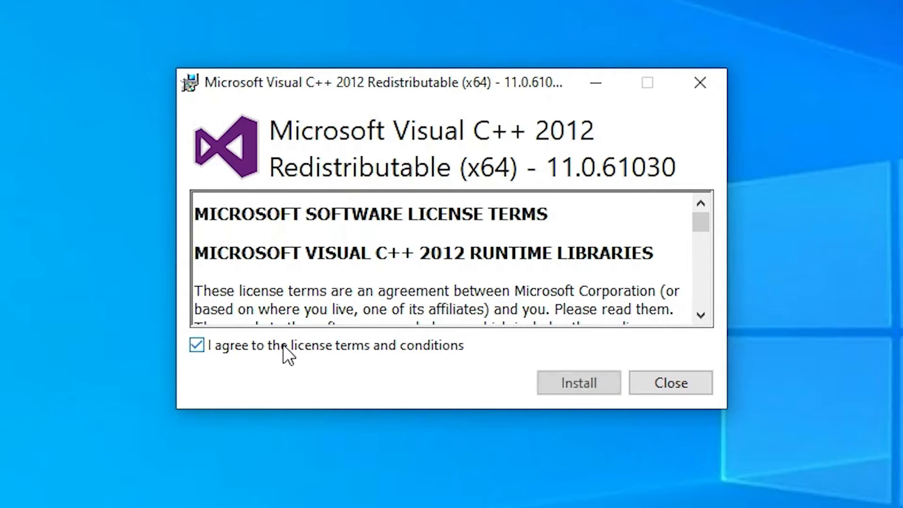
{"action": "left_click", "coordinate": [602, 383]}
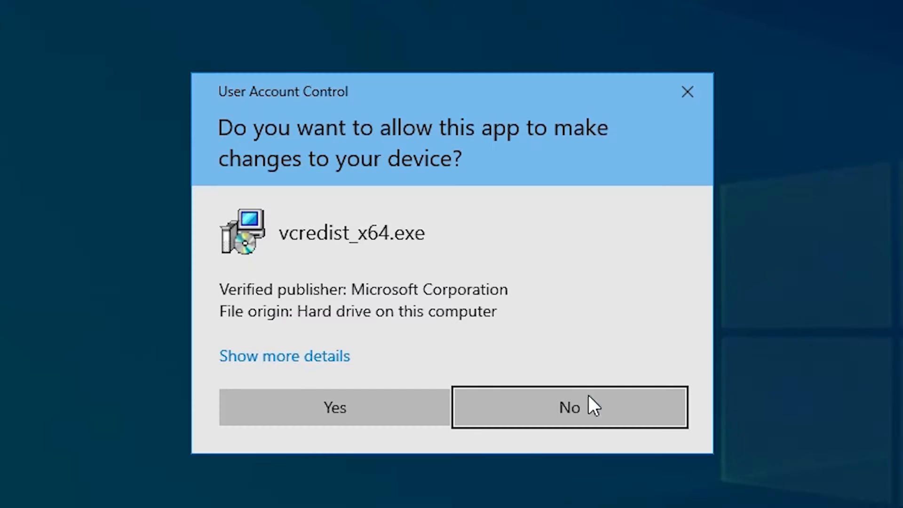
{"action": "left_click", "coordinate": [378, 417]}
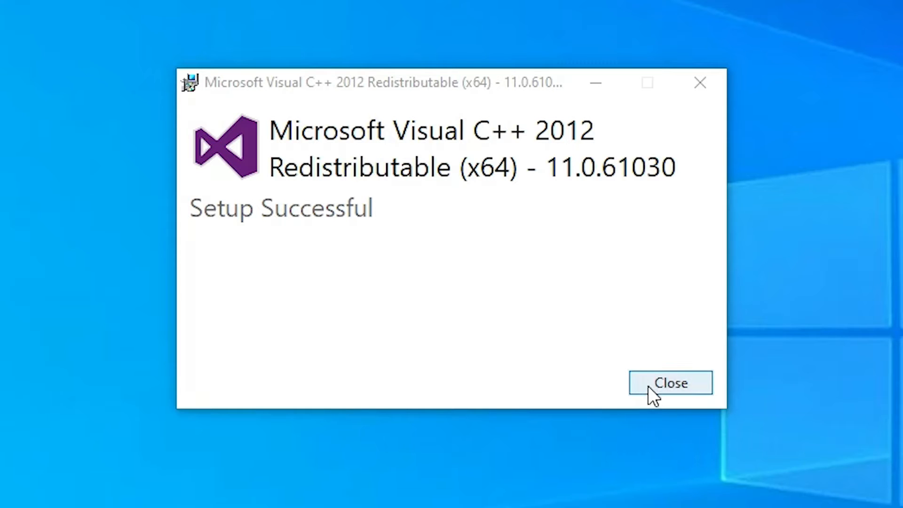
{"action": "left_click", "coordinate": [648, 385]}
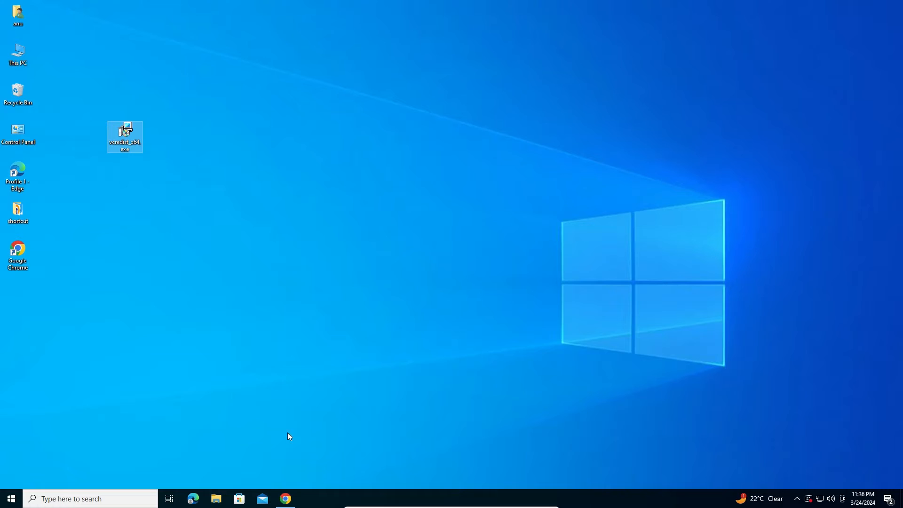
- Return to Google Chrome, close the Microsoft download page, and download WampServer 64 bits 3.3.2 directly without filling in the form
{"action": "left_click", "coordinate": [286, 498]}
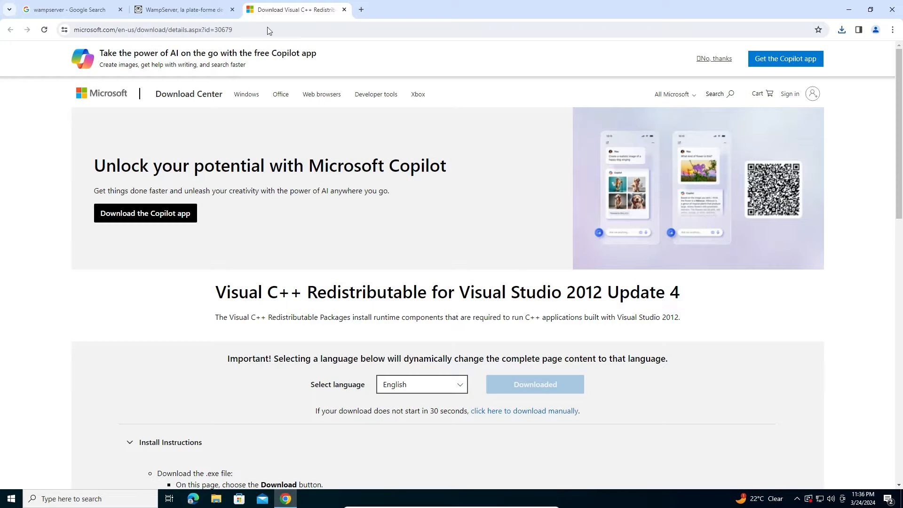
{"action": "left_click", "coordinate": [344, 10]}
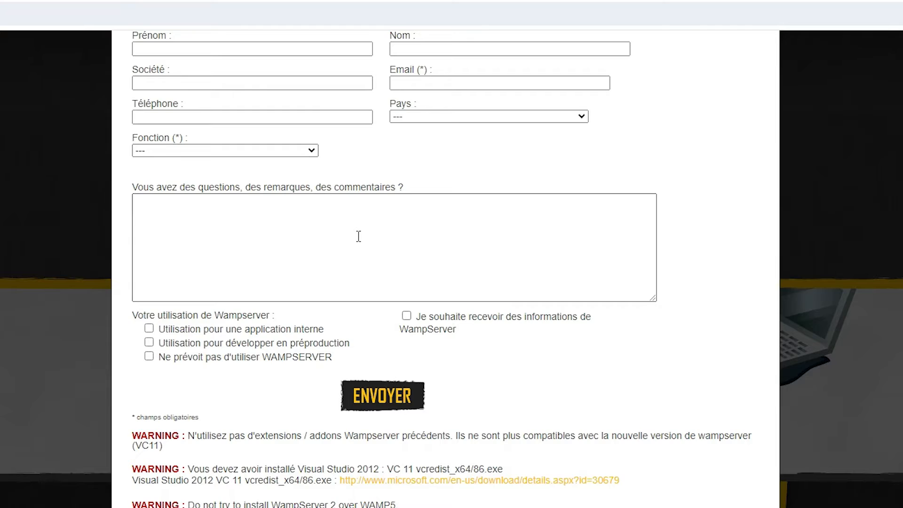
{"action": "scroll", "coordinate": [389, 180], "scroll_direction": "up", "scroll_amount": 4}
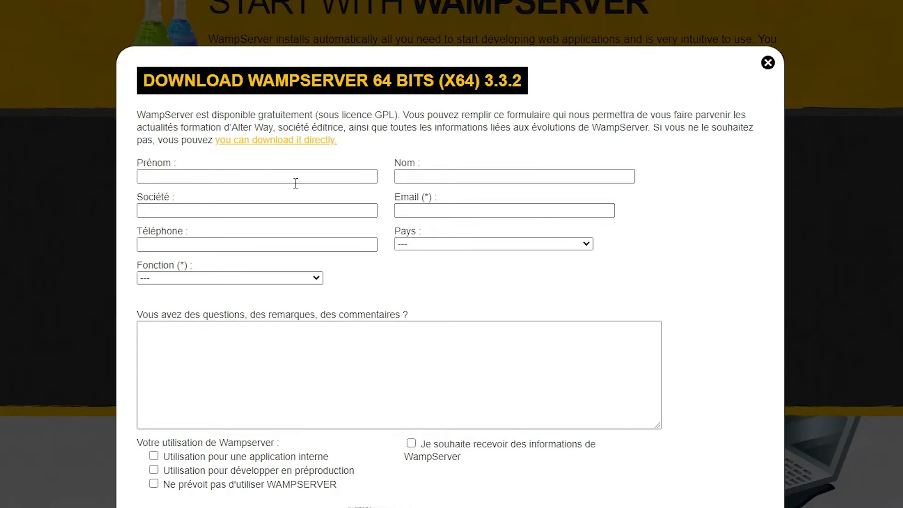
{"action": "scroll", "coordinate": [474, 275], "scroll_direction": "down", "scroll_amount": 3}
{"action": "scroll", "coordinate": [471, 270], "scroll_direction": "up", "scroll_amount": 3}
{"action": "left_click", "coordinate": [306, 149]}
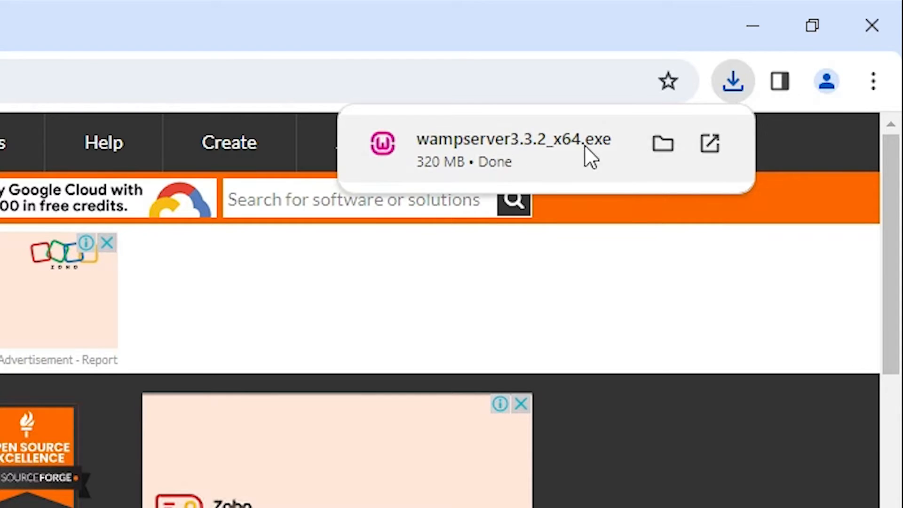
- Move the downloaded wampserver3.3.2_x64.exe from the Downloads folder to the desktop and close the folder window
{"action": "left_click", "coordinate": [663, 144]}
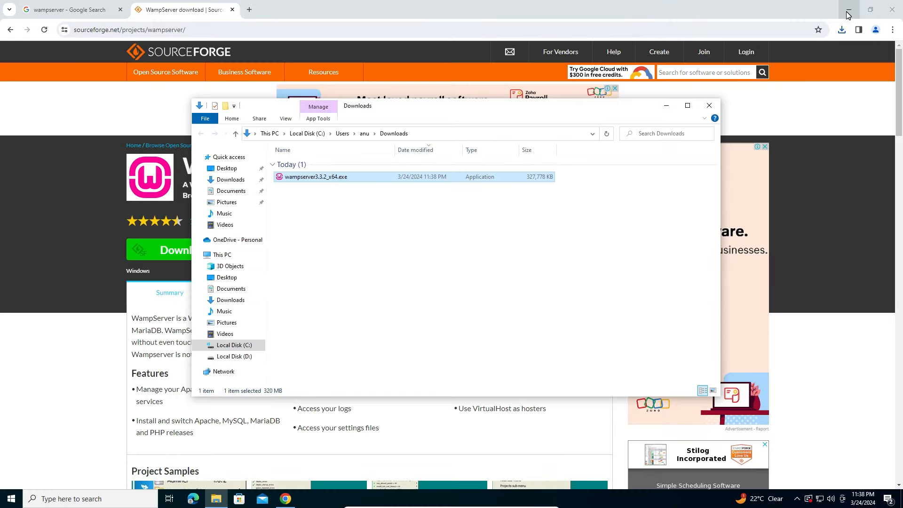
{"action": "left_click", "coordinate": [848, 14]}
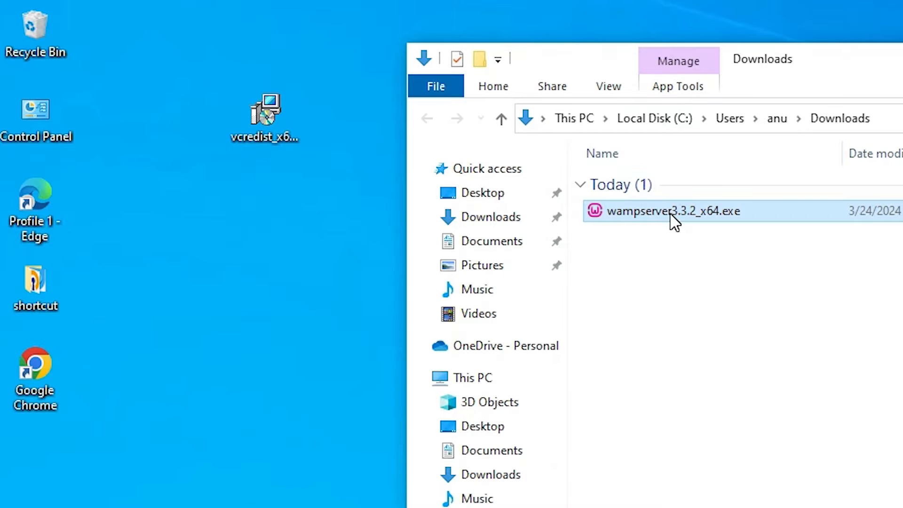
{"action": "left_click_drag", "start_coordinate": [315, 176], "coordinate": [120, 177]}
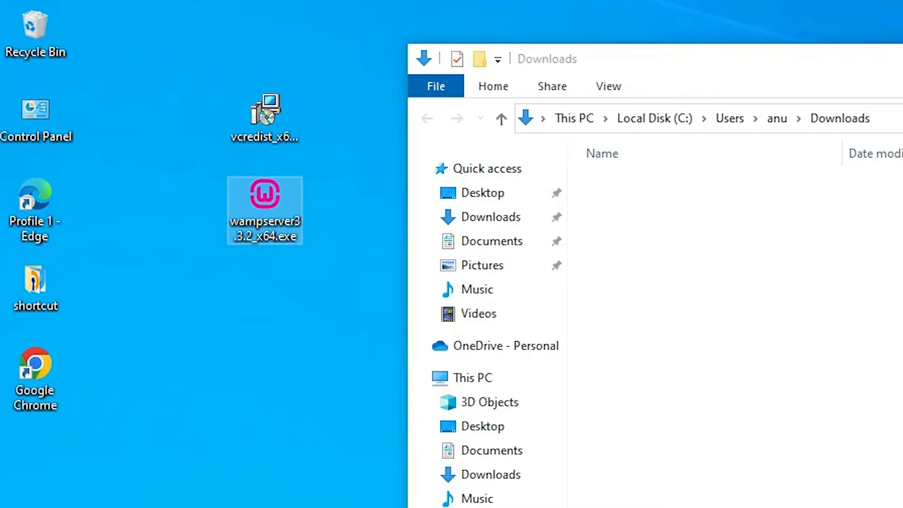
{"action": "key", "text": "alt+F4"}
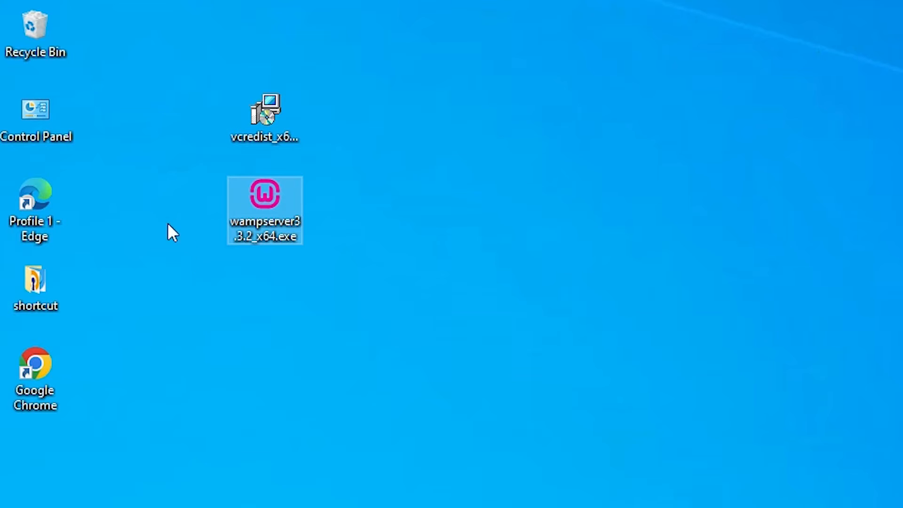
- Launch wampserver3.3.2_x64.exe from the desktop, allow it to make changes to the device, and use English as the setup language
{"action": "right_click", "coordinate": [264, 202]}
{"action": "left_click", "coordinate": [429, 244]}
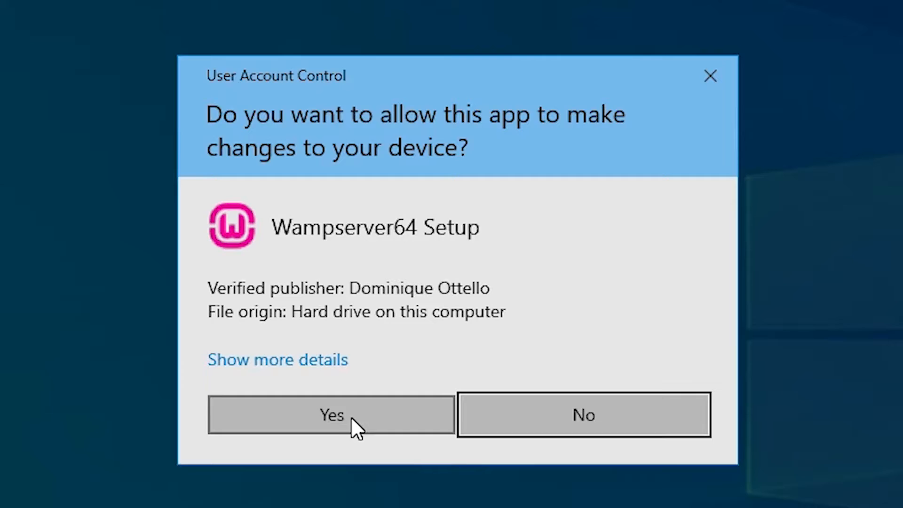
{"action": "left_click", "coordinate": [351, 420]}
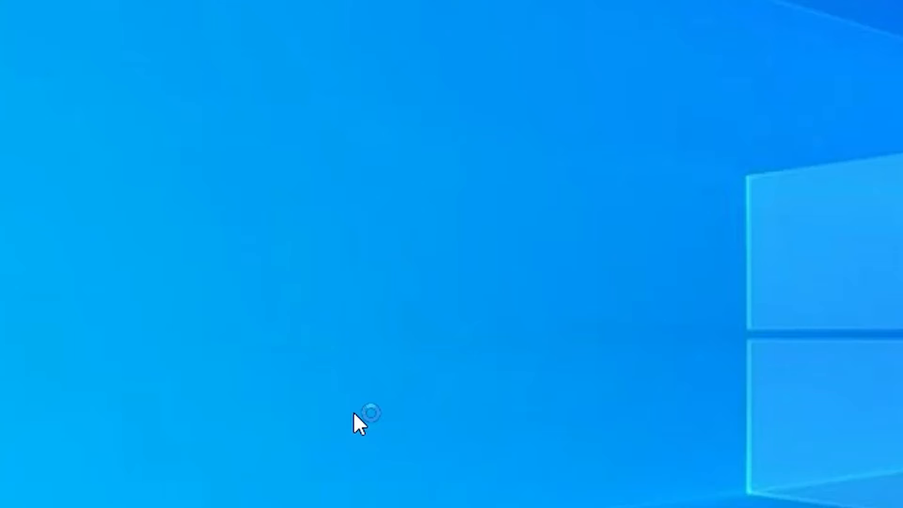
{"action": "left_click", "coordinate": [546, 254]}
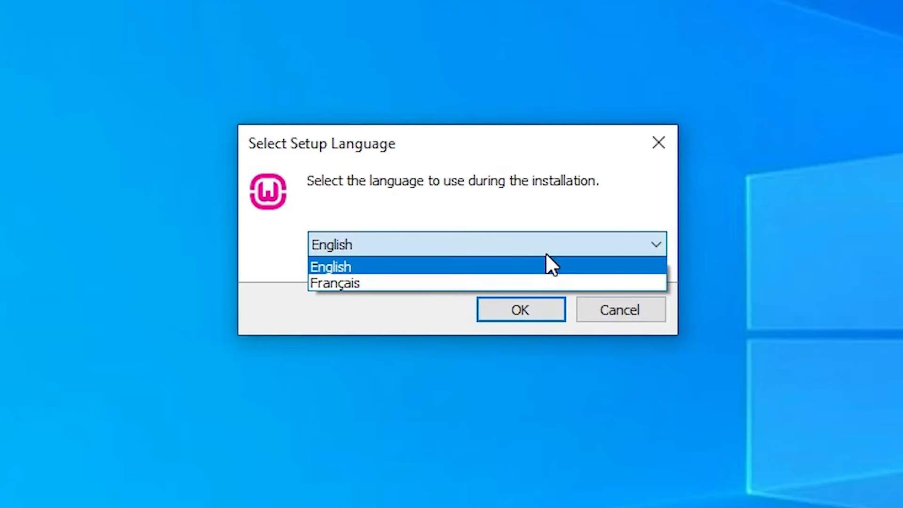
{"action": "left_click", "coordinate": [546, 254]}
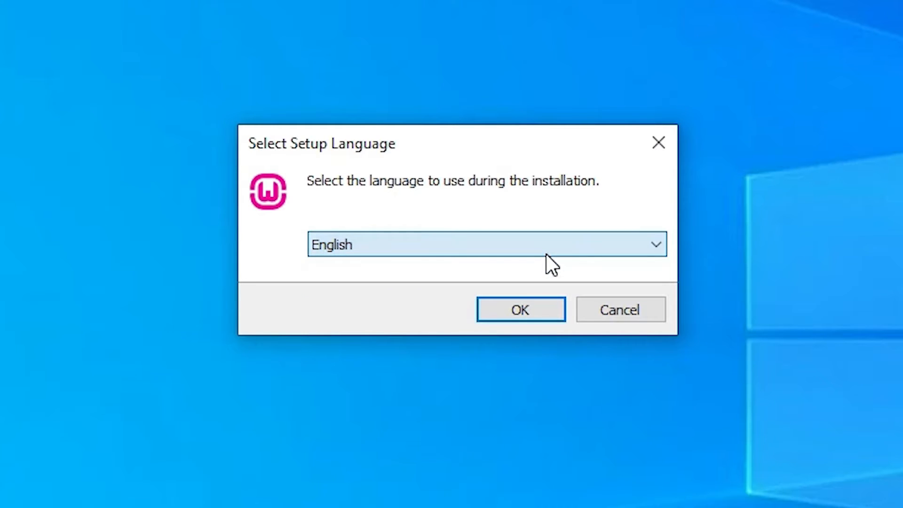
{"action": "left_click", "coordinate": [517, 308]}
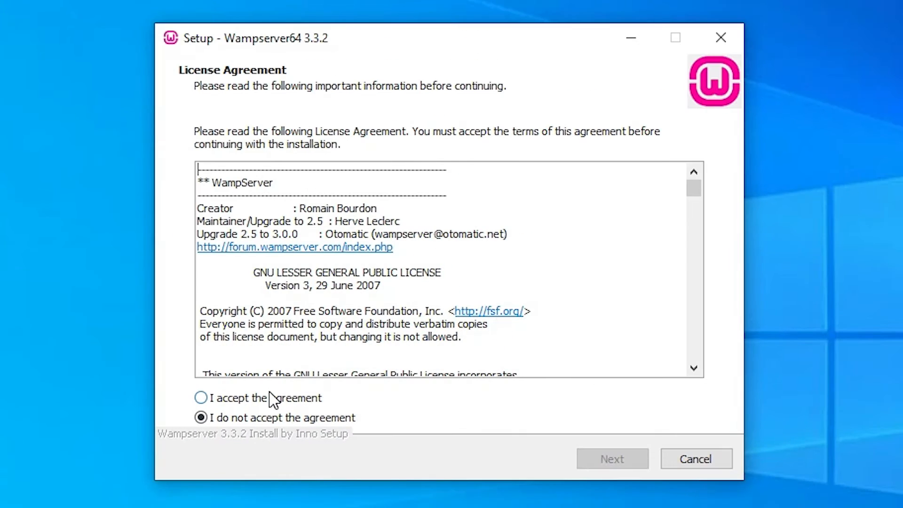
- Accept the WampServer license agreement, review the installation information to its end, and try to continue past that page
{"action": "left_click", "coordinate": [251, 398]}
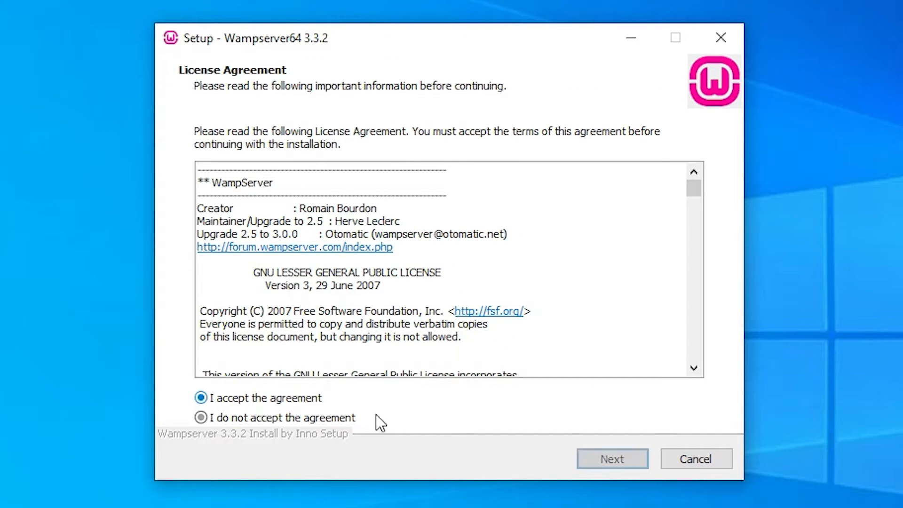
{"action": "left_click", "coordinate": [611, 466]}
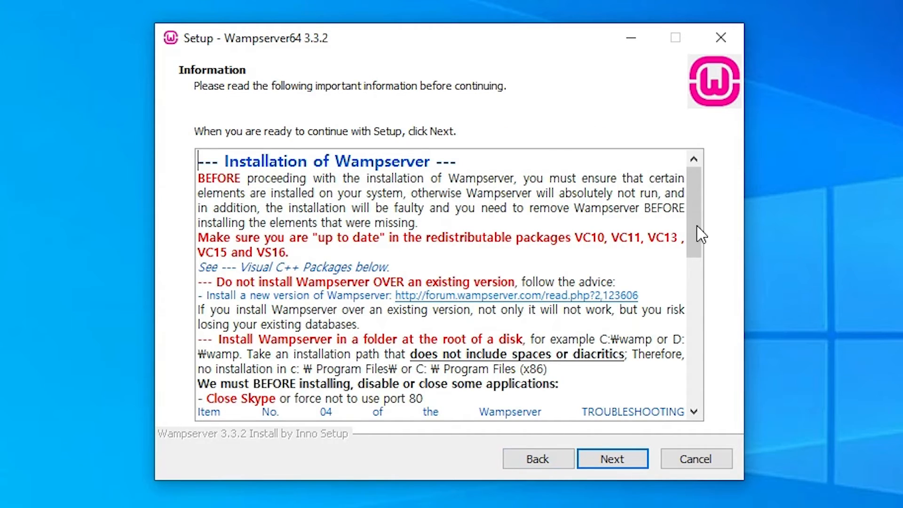
{"action": "left_click_drag", "start_coordinate": [701, 234], "coordinate": [691, 377]}
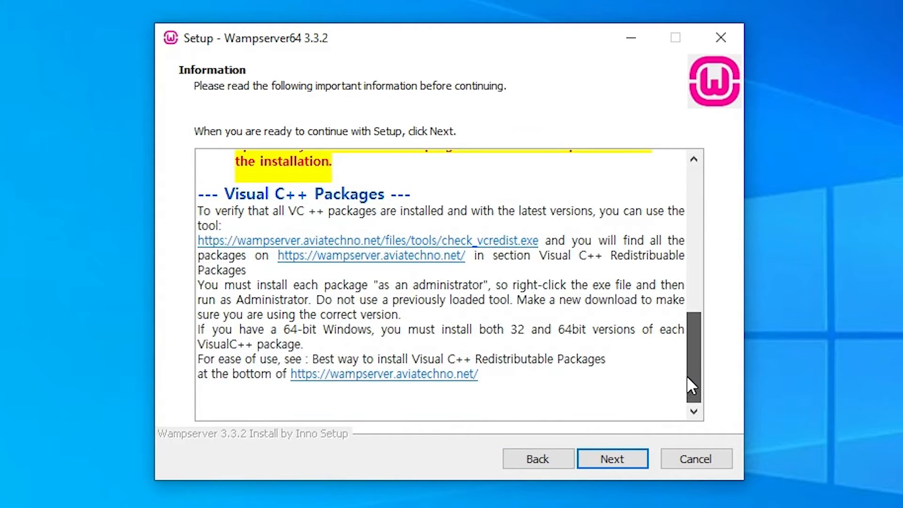
{"action": "left_click", "coordinate": [608, 460]}
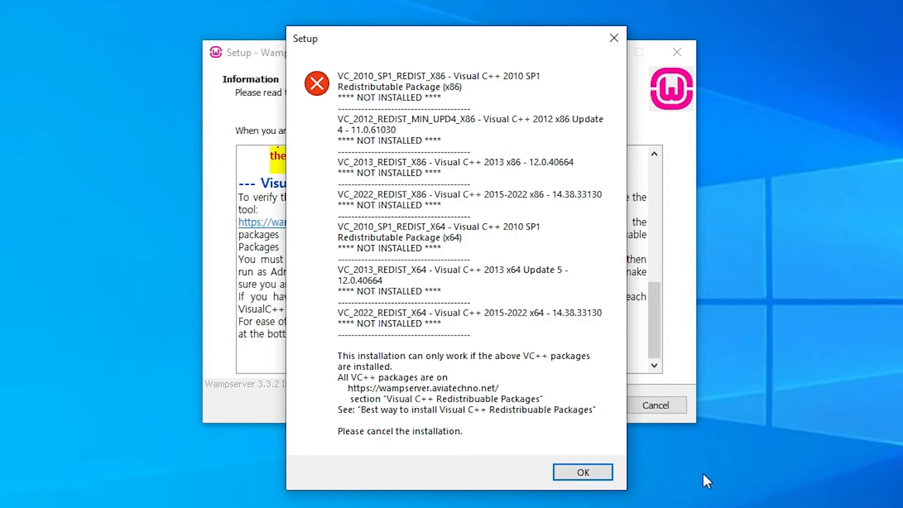
{"action": "left_click", "coordinate": [602, 468]}
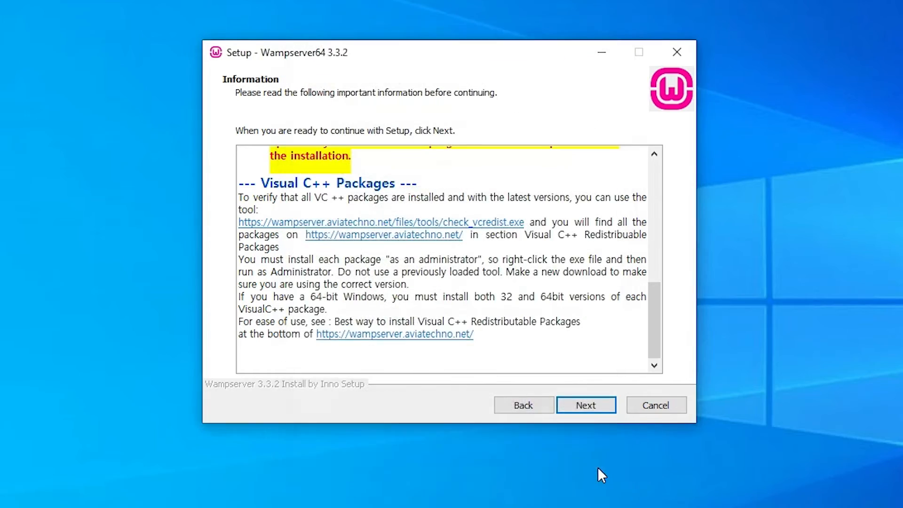
- Open wampserver.aviatechno.net from the setup information and download All VC Redistribuable Packages (x86_x64) (32 & 64bits)
{"action": "left_click_drag", "start_coordinate": [695, 362], "coordinate": [711, 374]}
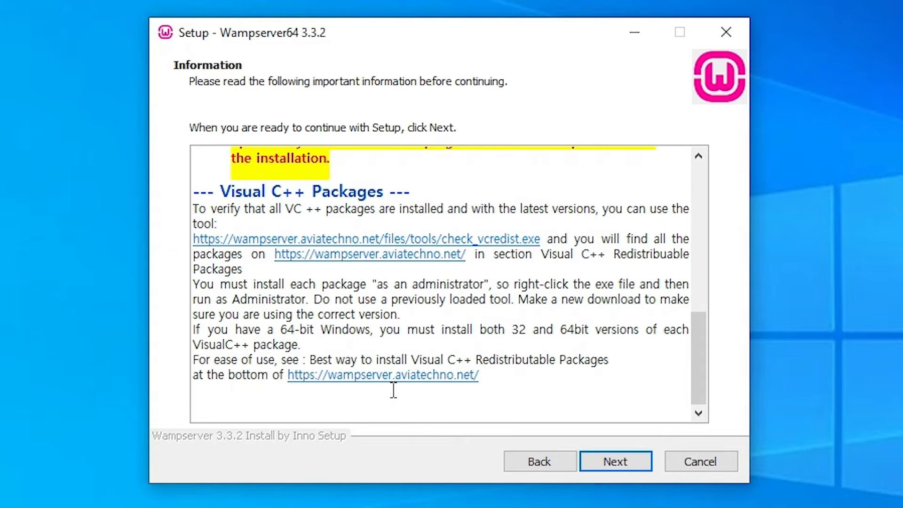
{"action": "left_click", "coordinate": [427, 379]}
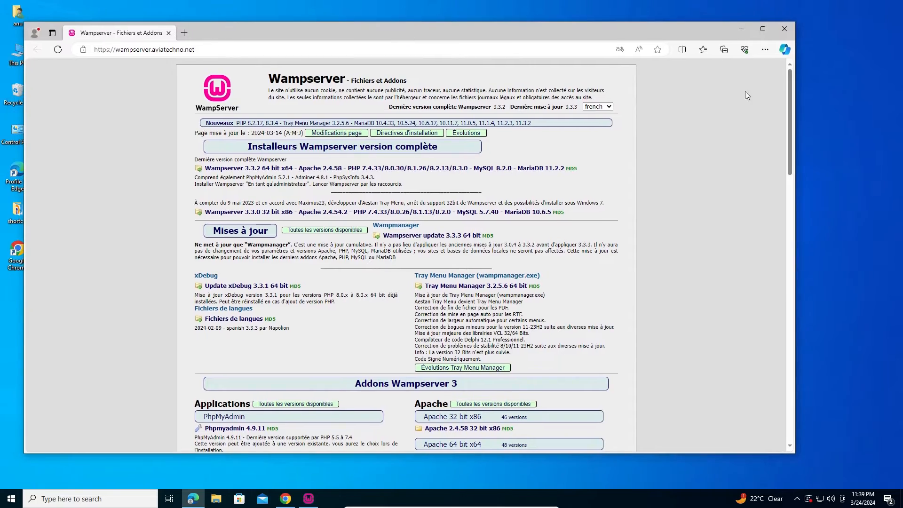
{"action": "scroll", "coordinate": [448, 267], "scroll_direction": "down", "scroll_amount": 20}
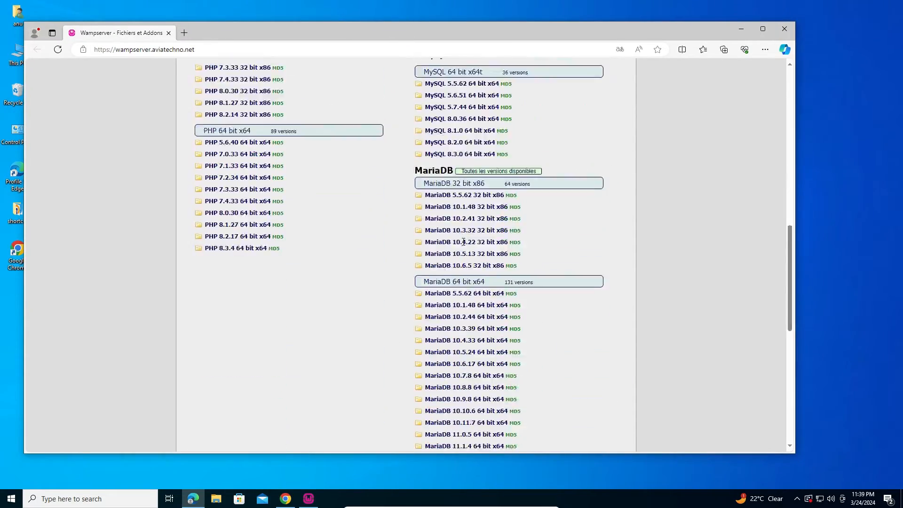
{"action": "scroll", "coordinate": [448, 267], "scroll_direction": "down", "scroll_amount": 2}
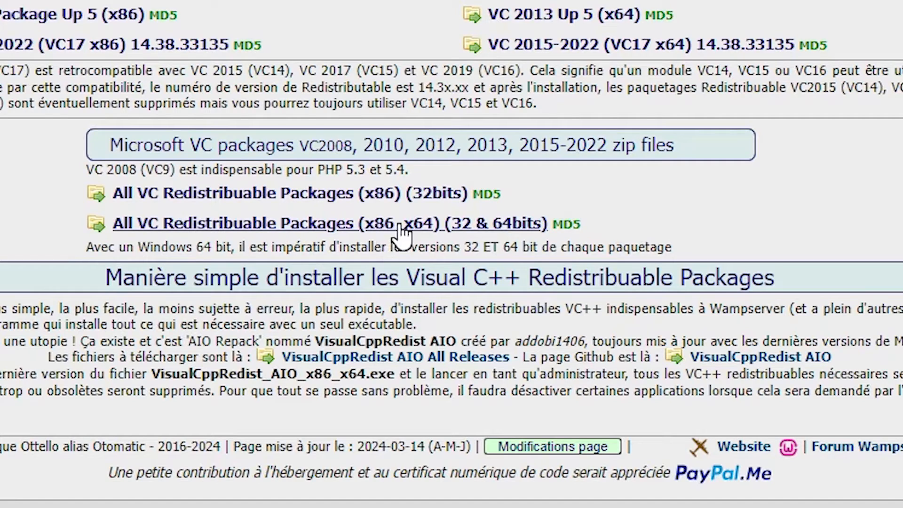
{"action": "left_click", "coordinate": [527, 228]}
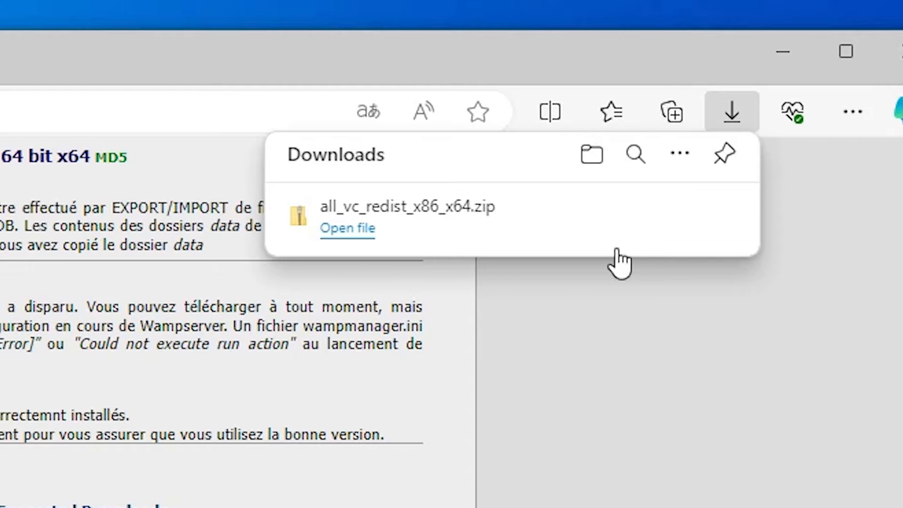
- Show the downloaded all_vc_redist_x86_x64.zip in its folder and move it to the desktop
{"action": "mouse_move", "coordinate": [465, 227]}
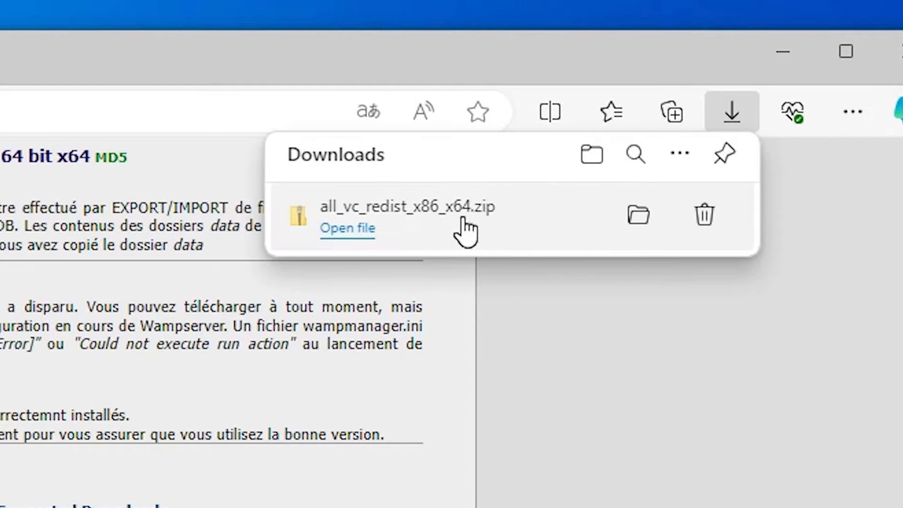
{"action": "left_click", "coordinate": [639, 217]}
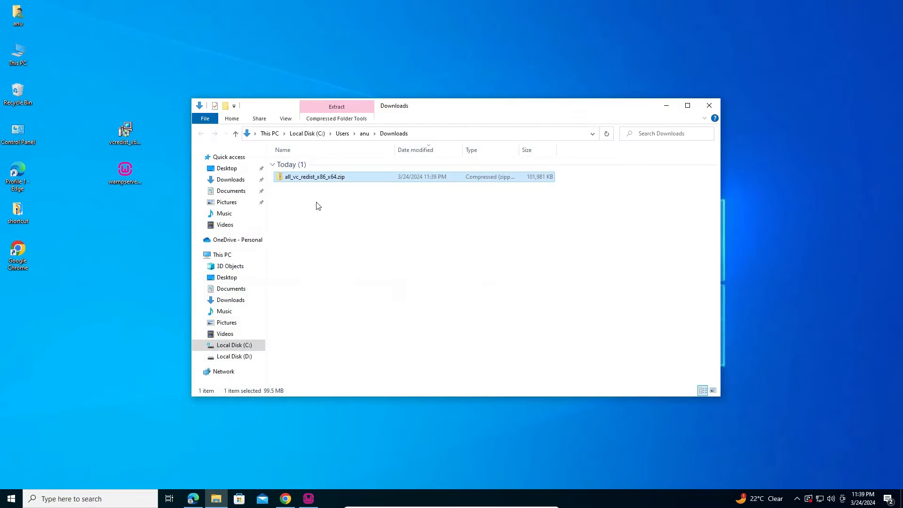
{"action": "left_click_drag", "start_coordinate": [322, 179], "coordinate": [136, 234]}
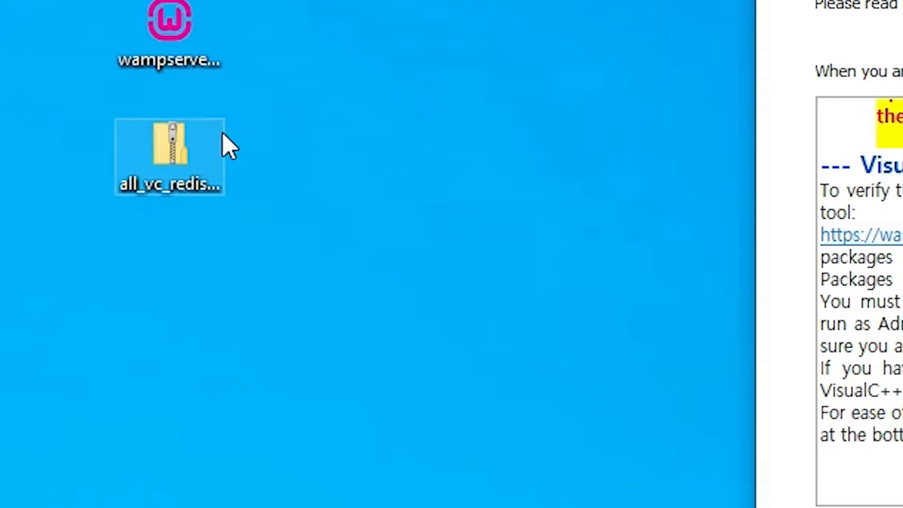
- Extract all_vc_redist_x86_x64.zip into a desktop folder of the same name and close the extracted folder window
{"action": "right_click", "coordinate": [179, 162]}
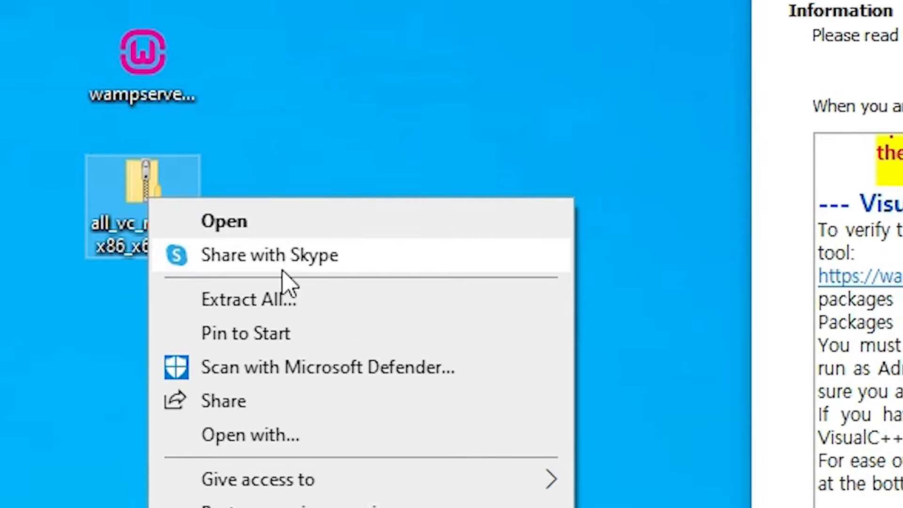
{"action": "left_click", "coordinate": [309, 303]}
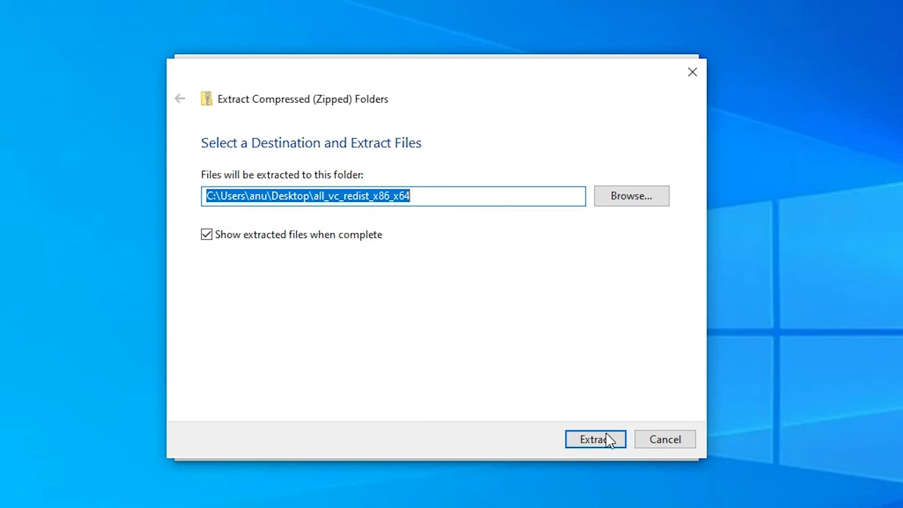
{"action": "left_click", "coordinate": [606, 435]}
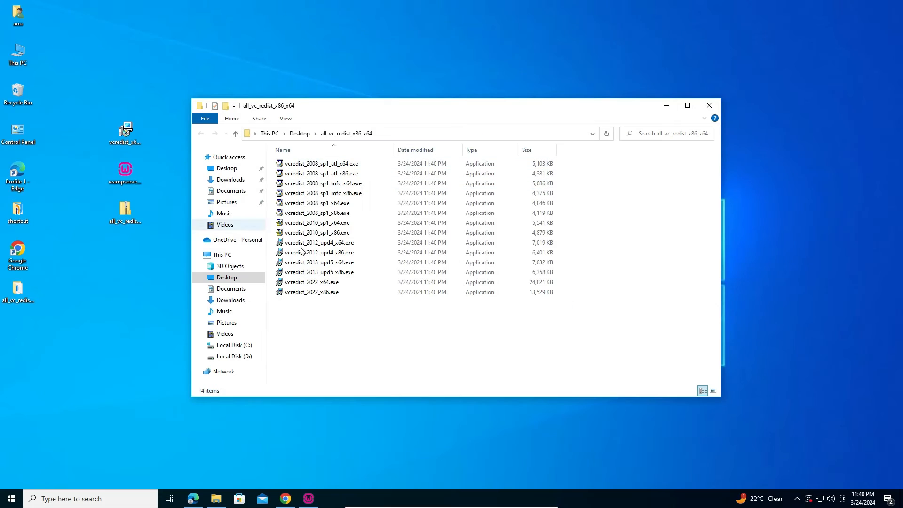
{"action": "left_click", "coordinate": [708, 108]}
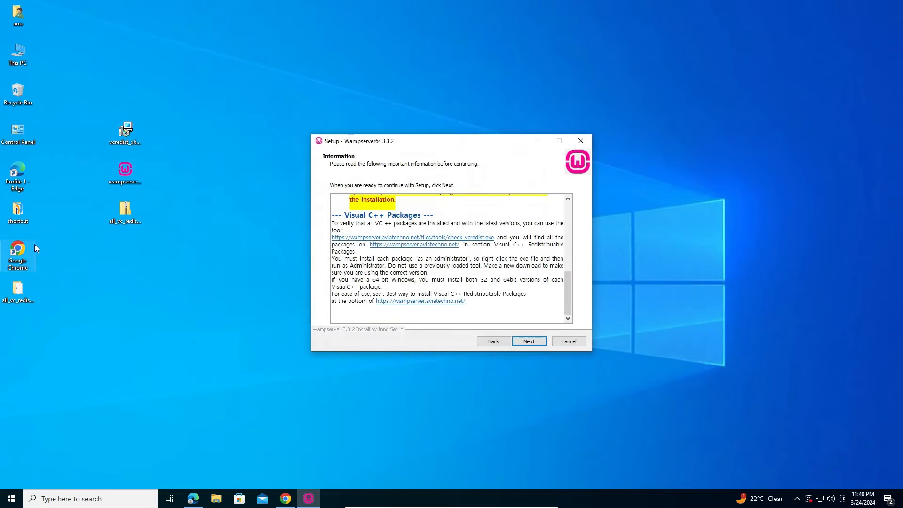
- Move the extracted all_vc_redist_x86_x64 folder directly below the zip file on the desktop and open it
{"action": "left_click_drag", "start_coordinate": [18, 306], "coordinate": [132, 248]}
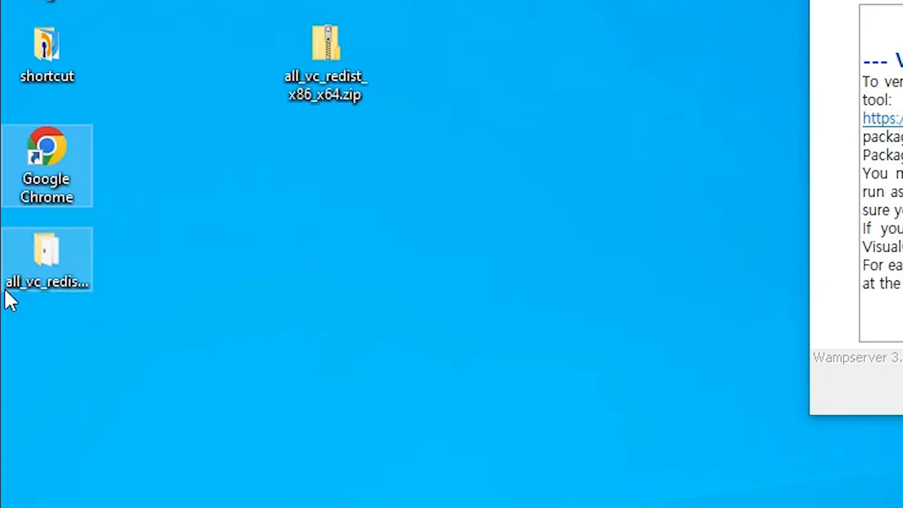
{"action": "left_click", "coordinate": [55, 262]}
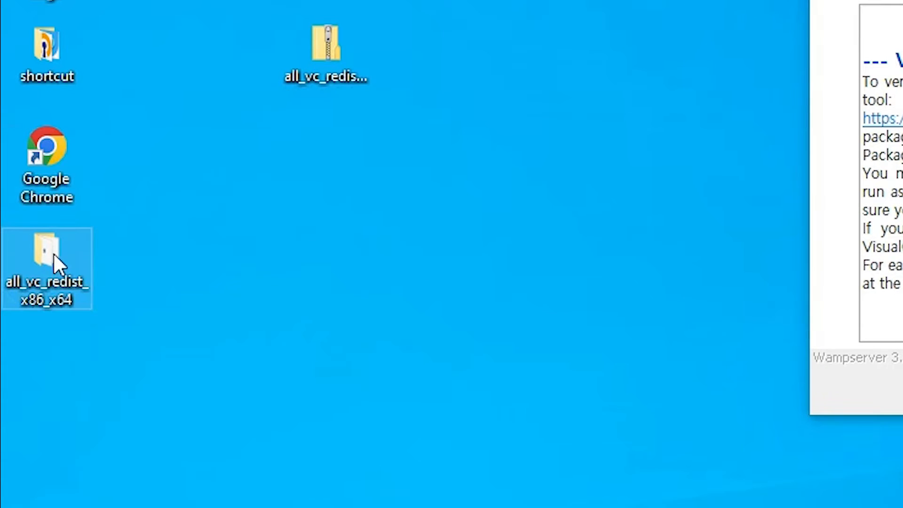
{"action": "left_click_drag", "start_coordinate": [55, 262], "coordinate": [322, 170]}
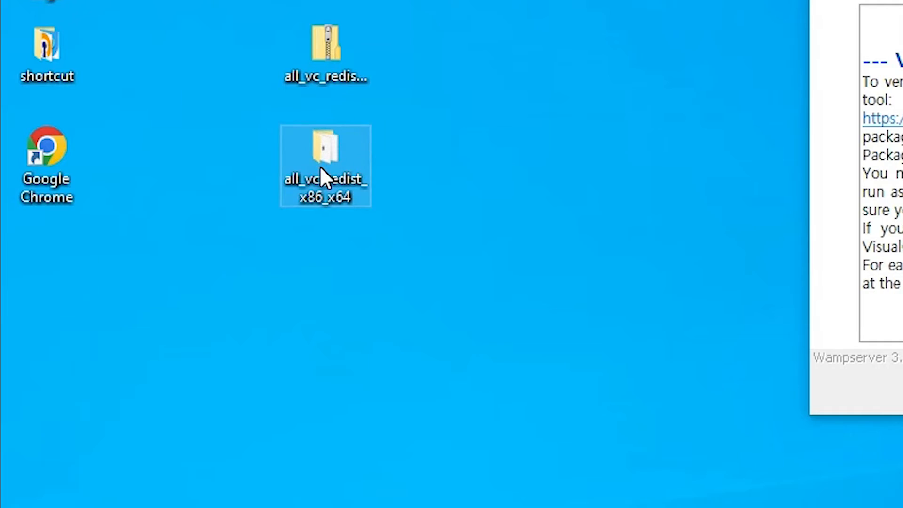
{"action": "double_click", "coordinate": [322, 178]}
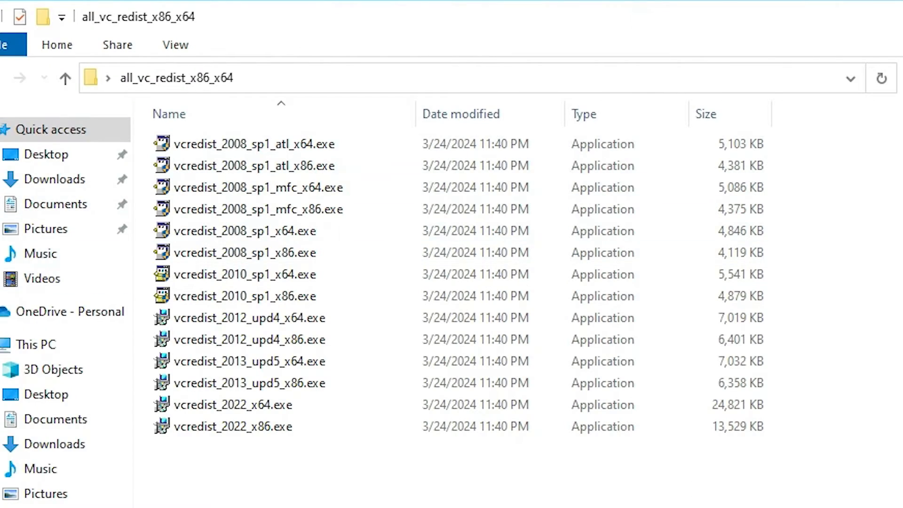
- Arrange the redistributables folder and WampServer setup side by side, and bring up the setup's list of missing Visual C++ packages next to the folder
{"action": "left_click_drag", "start_coordinate": [233, 12], "coordinate": [189, 4]}
{"action": "left_click", "coordinate": [830, 279]}
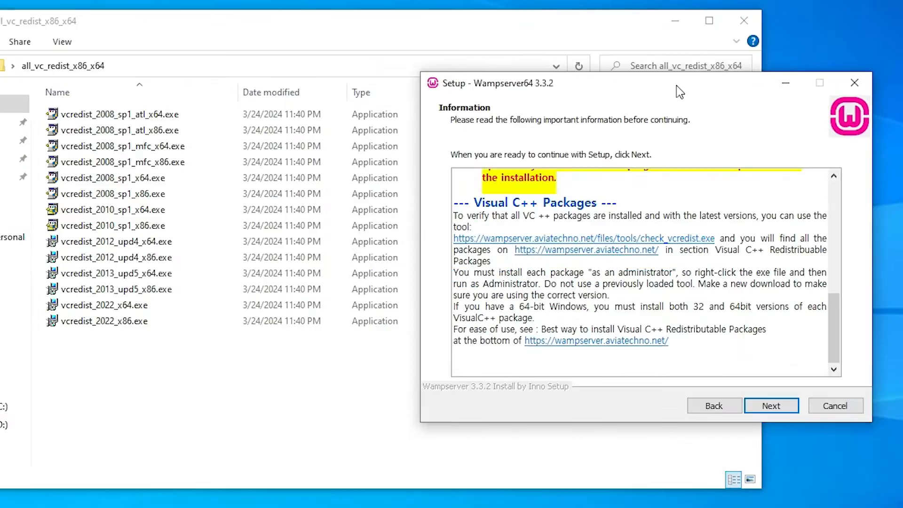
{"action": "left_click_drag", "start_coordinate": [676, 86], "coordinate": [902, 79]}
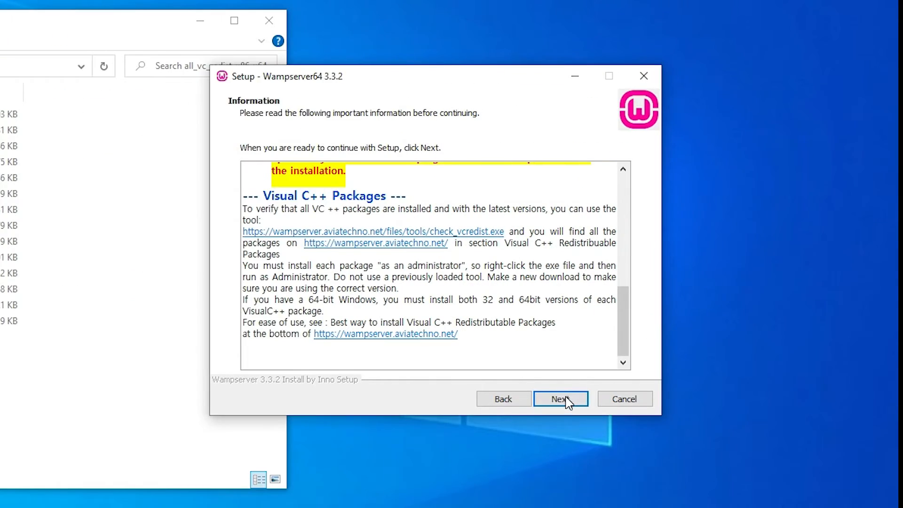
{"action": "left_click", "coordinate": [566, 398]}
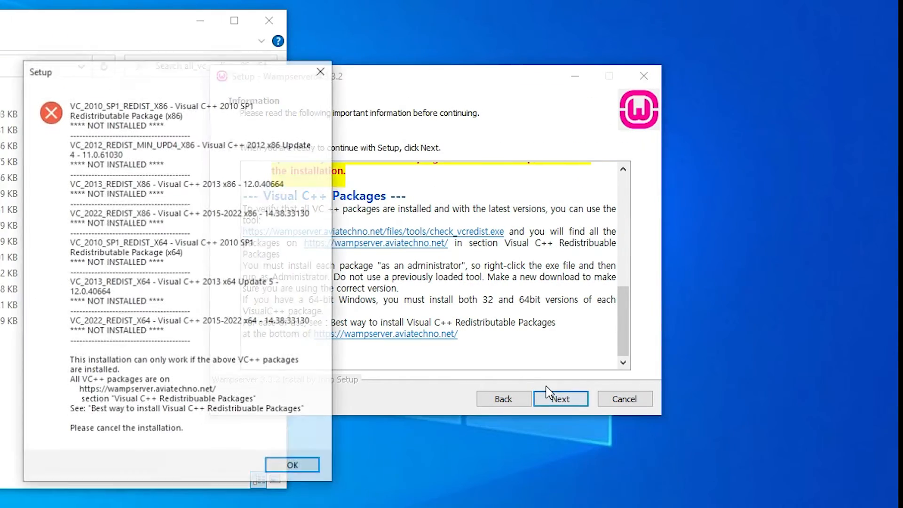
{"action": "left_click_drag", "start_coordinate": [156, 78], "coordinate": [420, 97]}
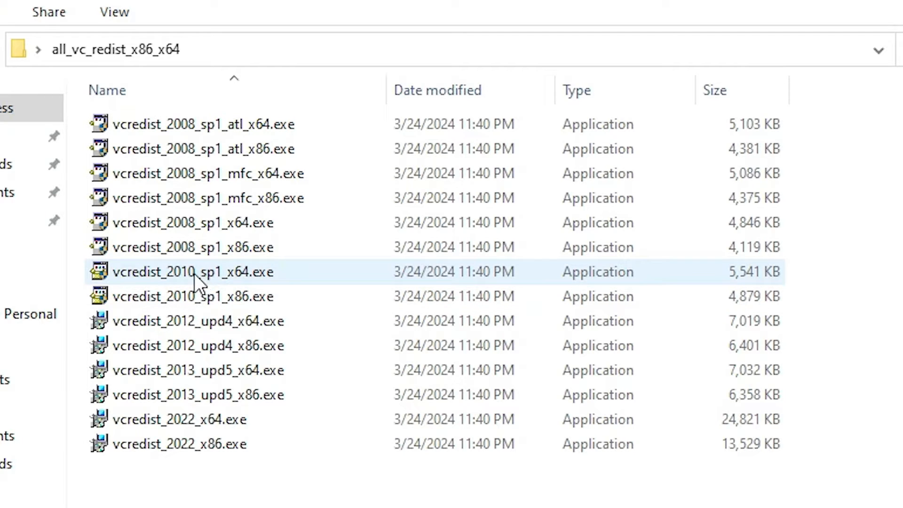
- Install Microsoft Visual C++ 2010 x86 Redistributable from vcredist_2010_sp1_x86.exe, allowing device changes and accepting the license terms
{"action": "left_click", "coordinate": [244, 298]}
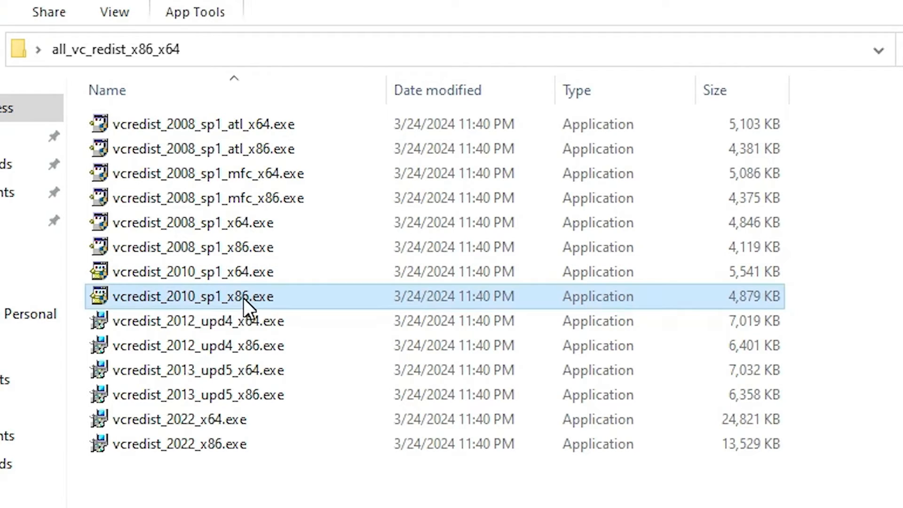
{"action": "double_click", "coordinate": [243, 298]}
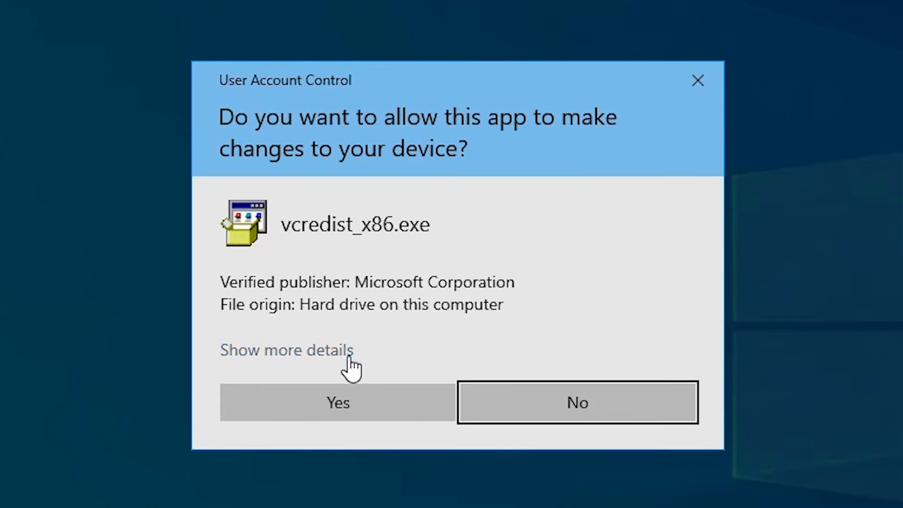
{"action": "left_click", "coordinate": [348, 401]}
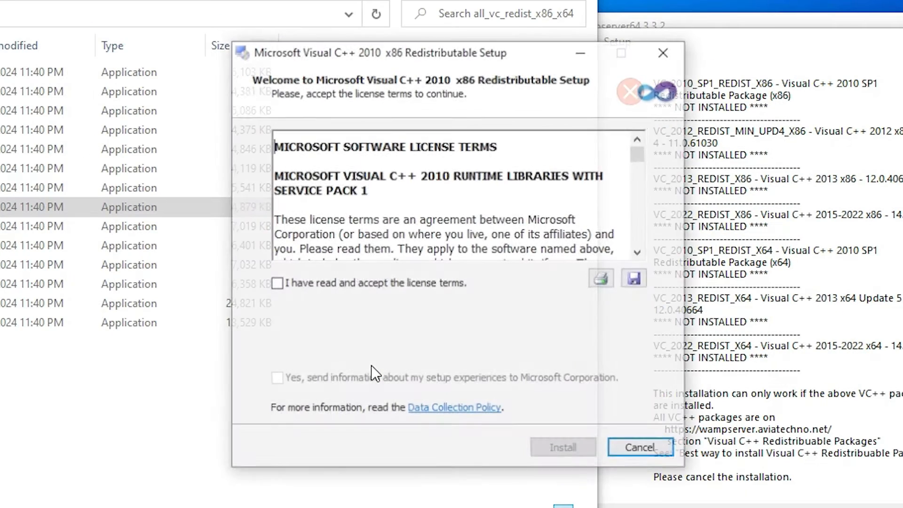
{"action": "left_click", "coordinate": [333, 284]}
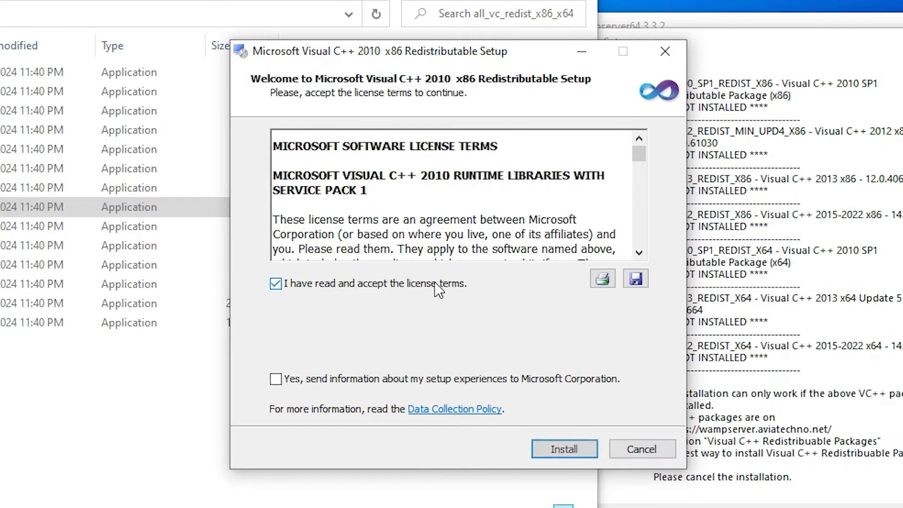
{"action": "left_click", "coordinate": [563, 453]}
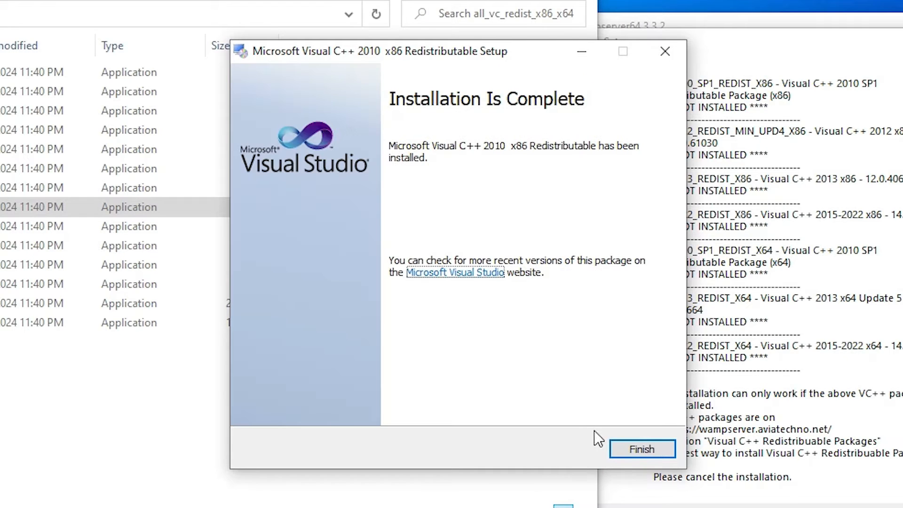
- Close the finished 2010 x86 setup and install Microsoft Visual C++ 2012 Redistributable (x86) from vcredist_2012_upd4_x86.exe, agreeing to the license and allowing device changes
{"action": "left_click", "coordinate": [639, 450]}
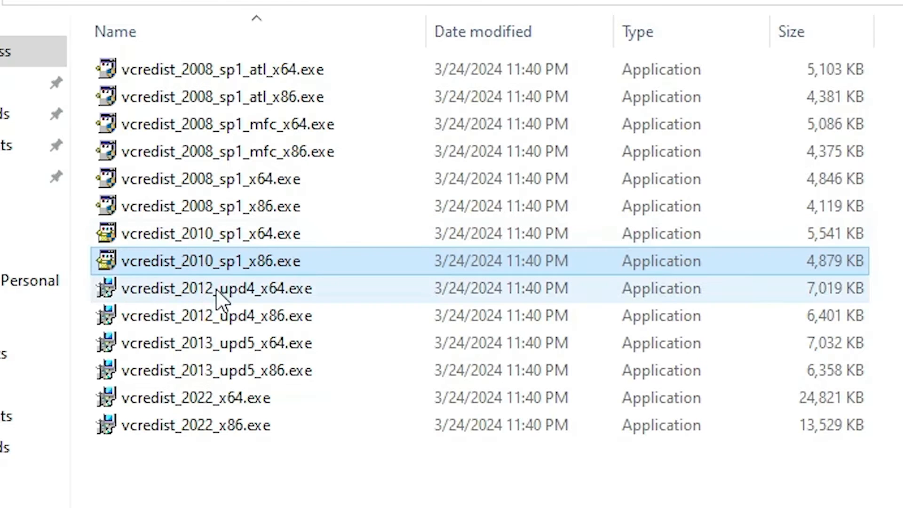
{"action": "left_click", "coordinate": [217, 290]}
{"action": "left_click", "coordinate": [221, 321]}
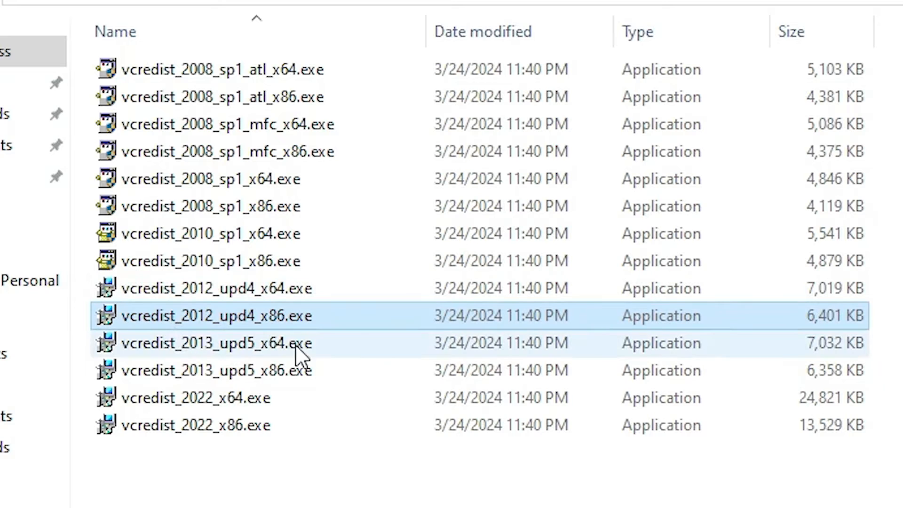
{"action": "double_click", "coordinate": [265, 321]}
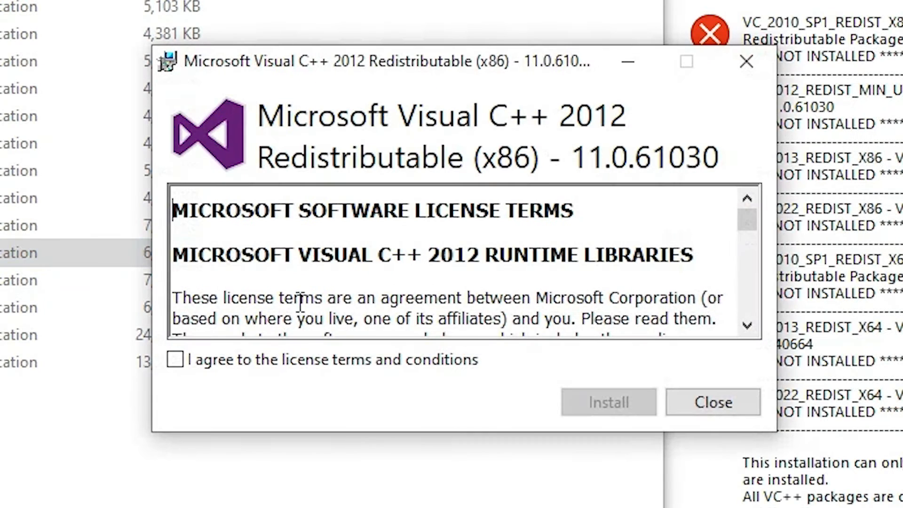
{"action": "left_click", "coordinate": [236, 367]}
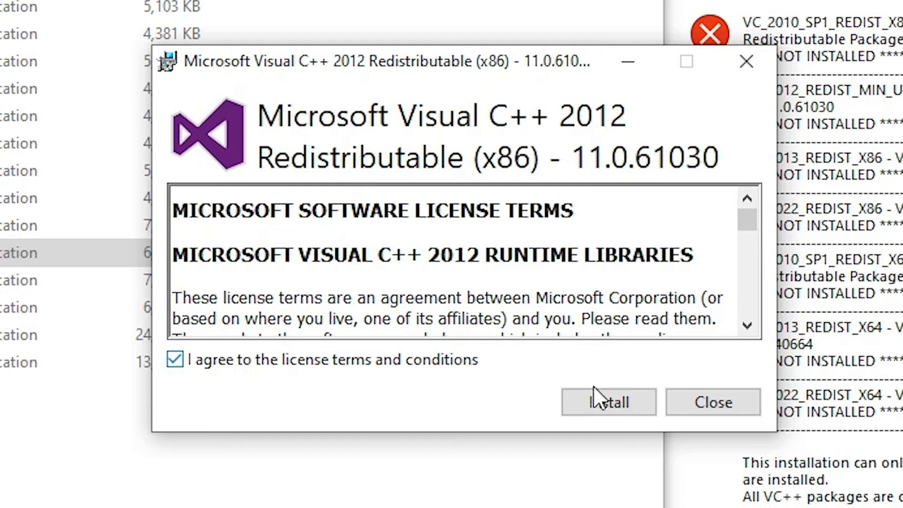
{"action": "left_click", "coordinate": [633, 401]}
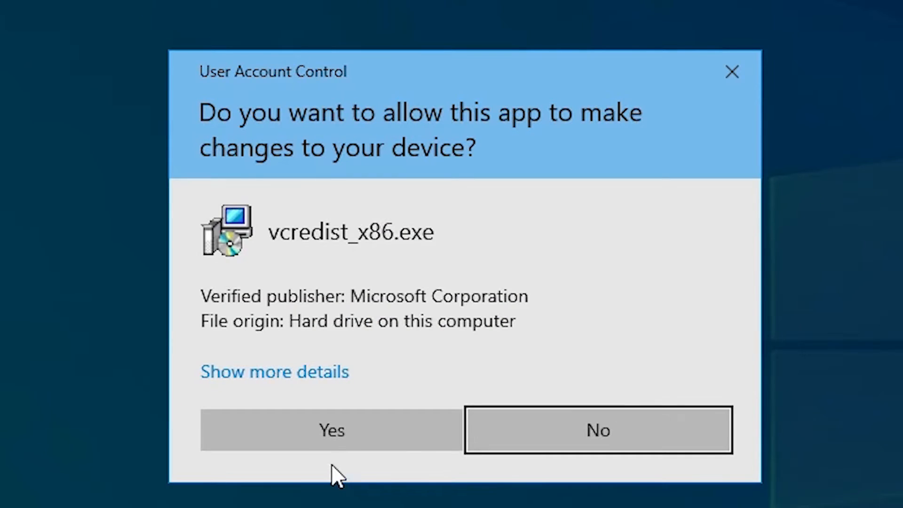
{"action": "left_click", "coordinate": [332, 446]}
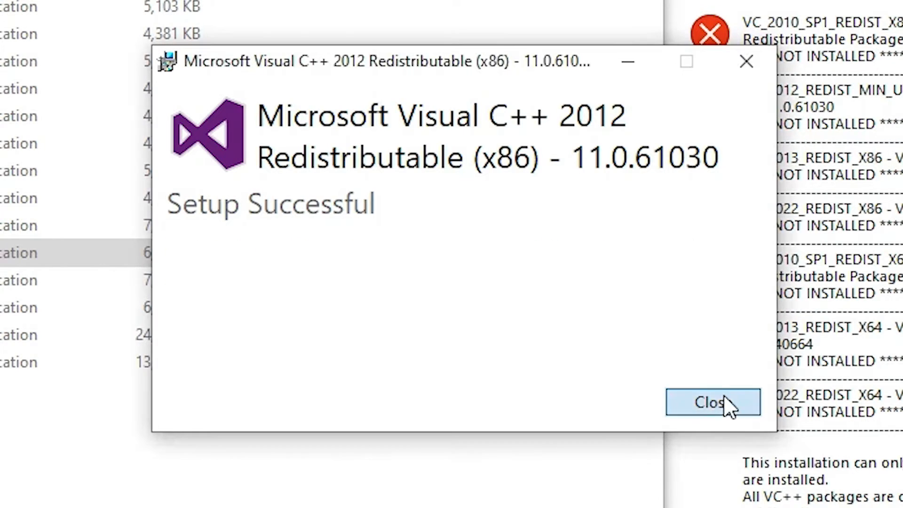
{"action": "left_click", "coordinate": [725, 399]}
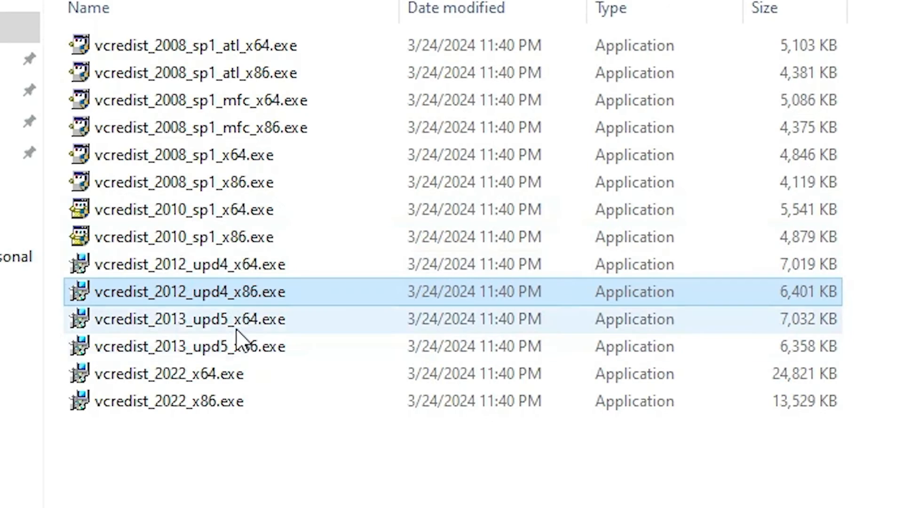
- Install Microsoft Visual C++ 2013 Redistributable (x86) from vcredist_2013_upd5_x86.exe, agreeing to the license terms, and close its setup
{"action": "left_click", "coordinate": [242, 325]}
{"action": "double_click", "coordinate": [270, 350]}
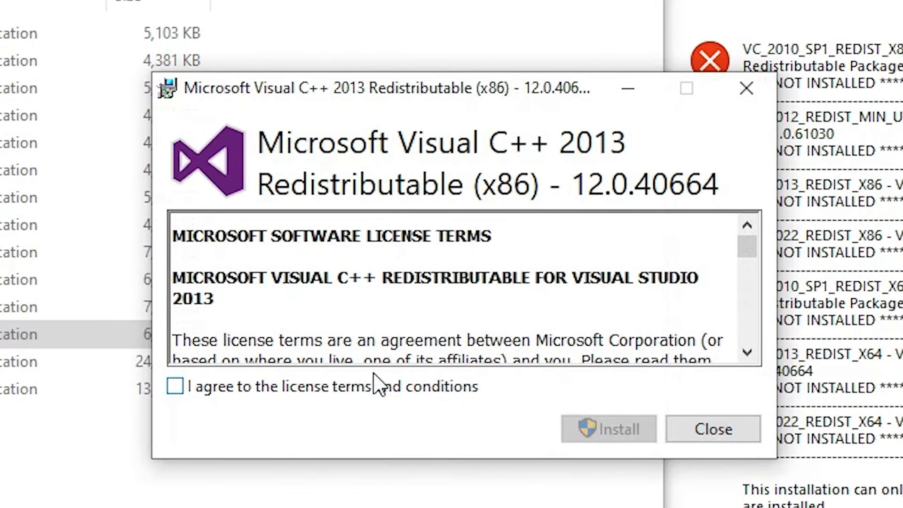
{"action": "left_click", "coordinate": [372, 379]}
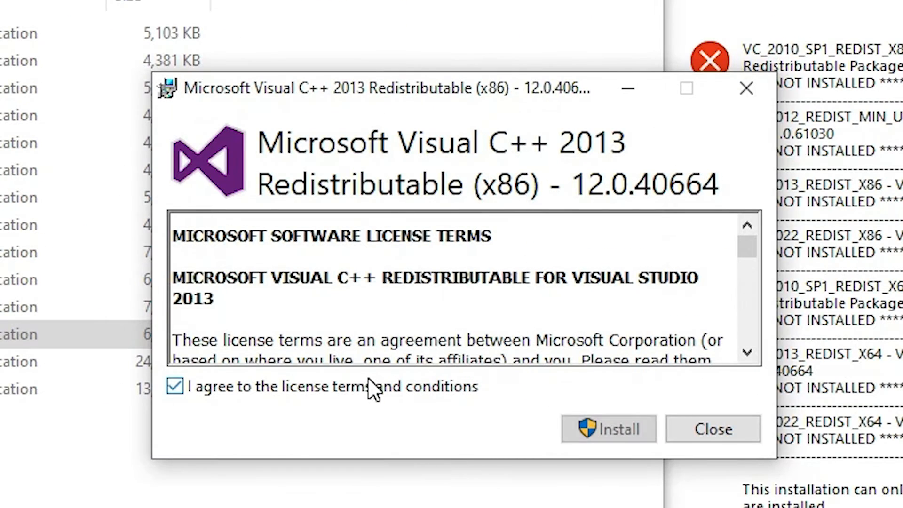
{"action": "left_click", "coordinate": [617, 436]}
{"action": "left_click", "coordinate": [463, 451]}
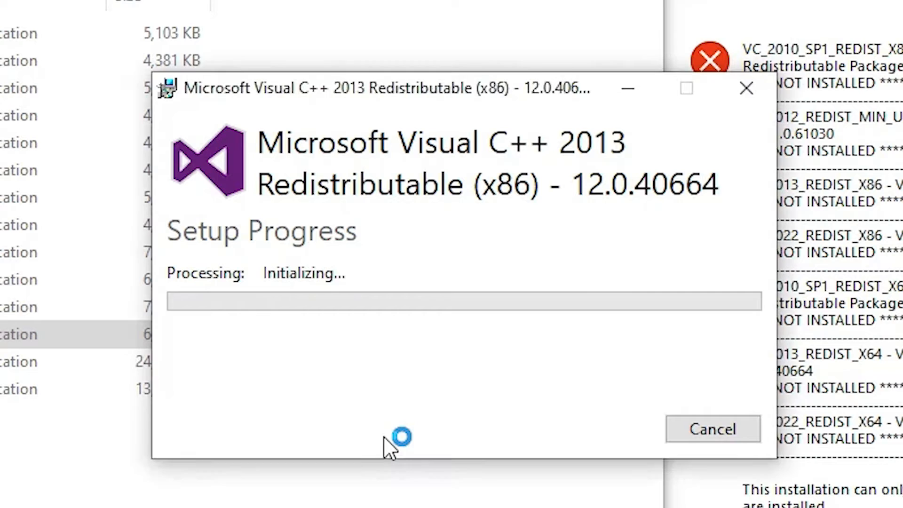
{"action": "left_click", "coordinate": [708, 430]}
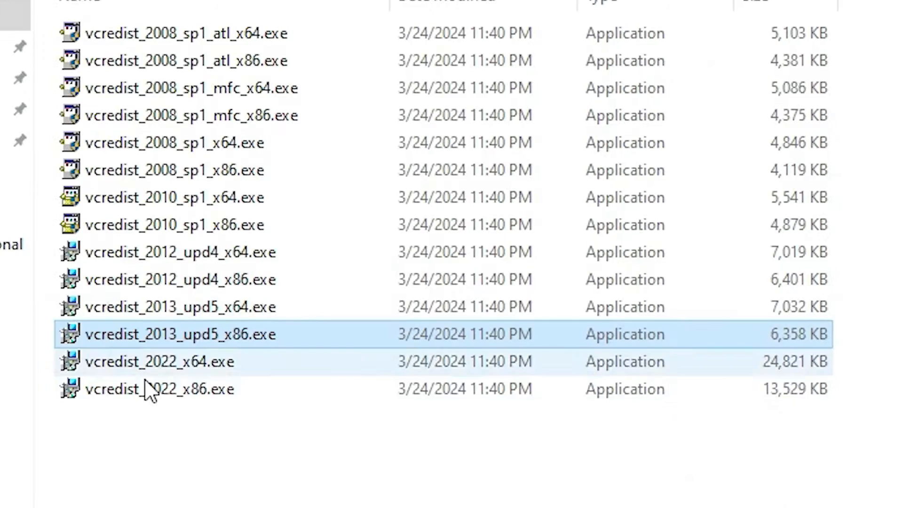
- Install Microsoft Visual C++ 2015-2022 Redistributable (x86) from vcredist_2022_x86.exe, agreeing to the license terms and allowing device changes
{"action": "double_click", "coordinate": [202, 397]}
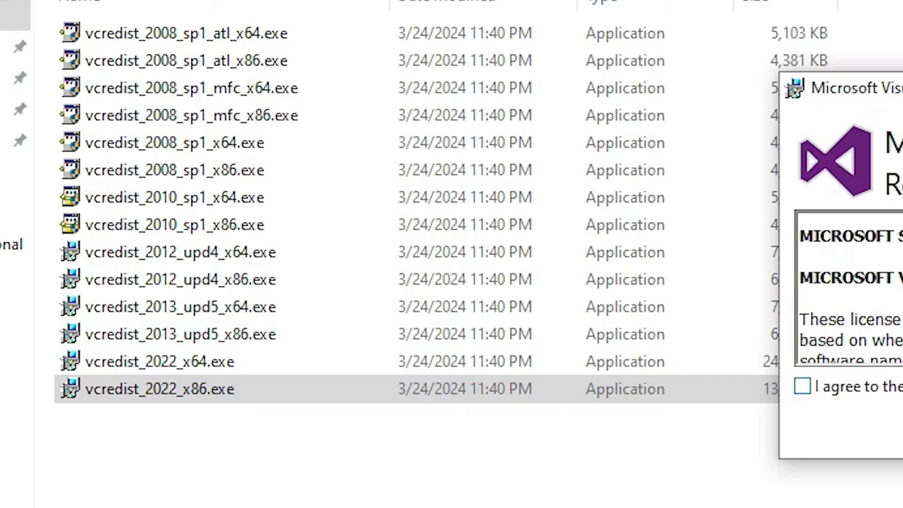
{"action": "left_click", "coordinate": [902, 389]}
{"action": "left_click", "coordinate": [609, 425]}
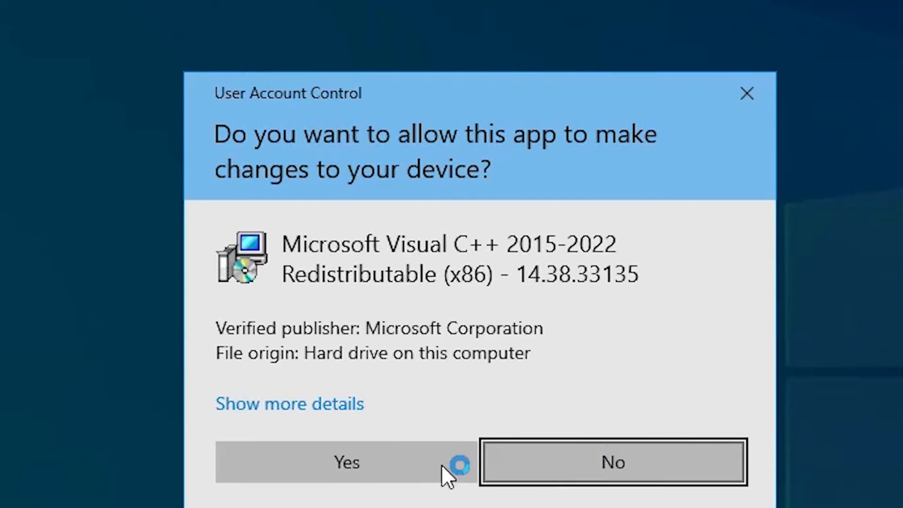
{"action": "left_click", "coordinate": [442, 466]}
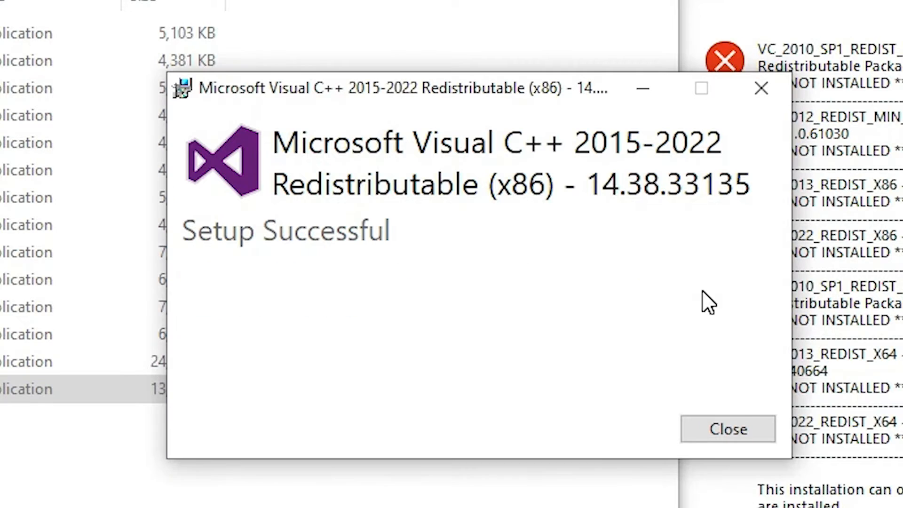
{"action": "left_click", "coordinate": [745, 432]}
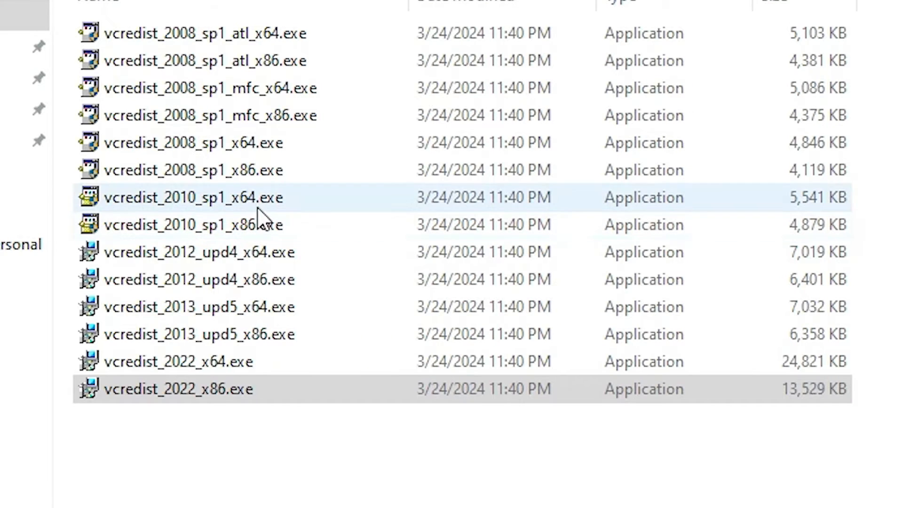
- Install Microsoft Visual C++ 2010 x64 Redistributable from vcredist_2010_sp1_x64.exe, accepting the license terms
{"action": "left_click", "coordinate": [258, 207]}
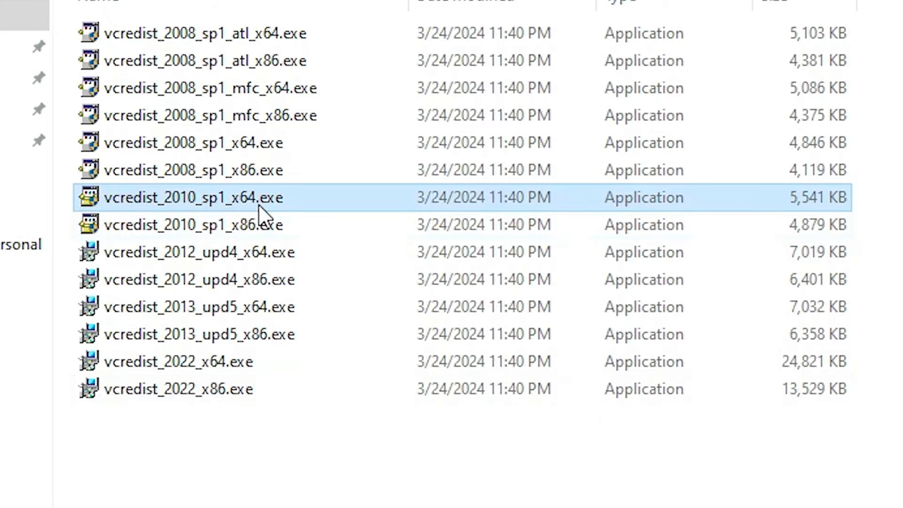
{"action": "double_click", "coordinate": [259, 206]}
{"action": "left_click", "coordinate": [372, 414]}
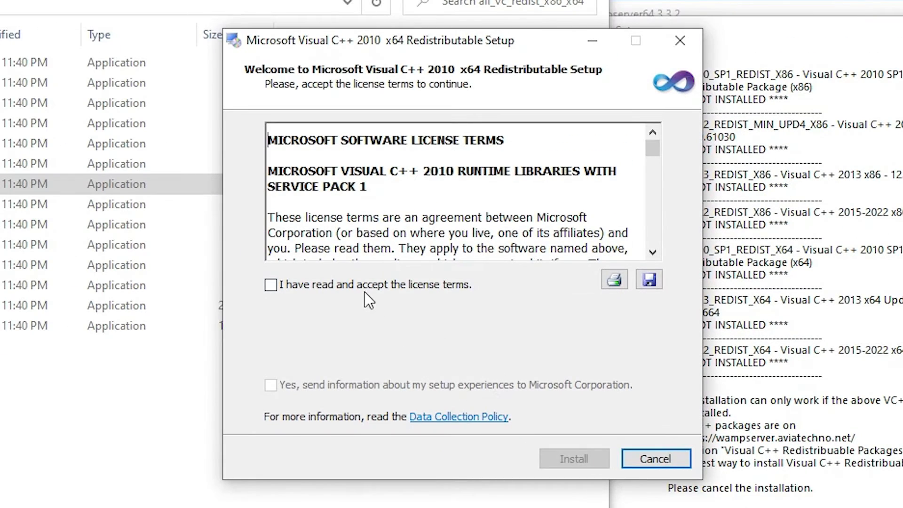
{"action": "left_click", "coordinate": [362, 285]}
{"action": "left_click", "coordinate": [363, 285]}
{"action": "left_click", "coordinate": [271, 285]}
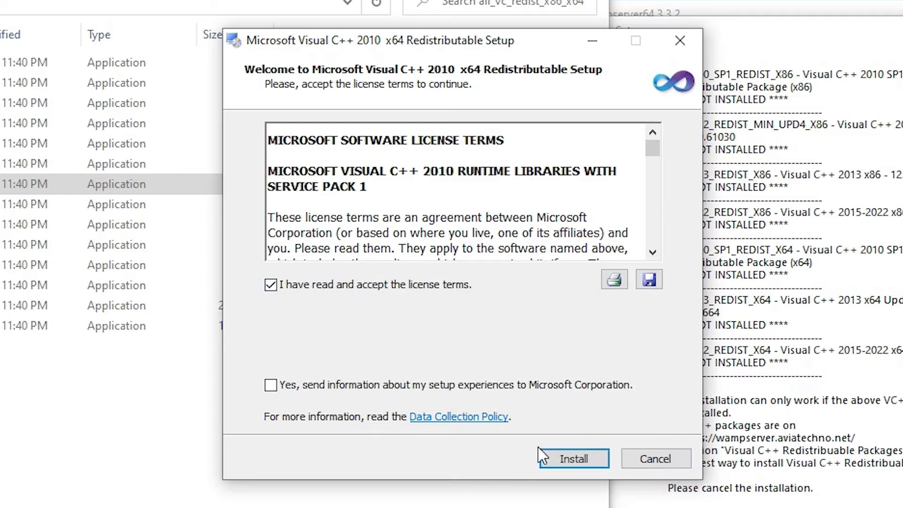
{"action": "left_click", "coordinate": [559, 457]}
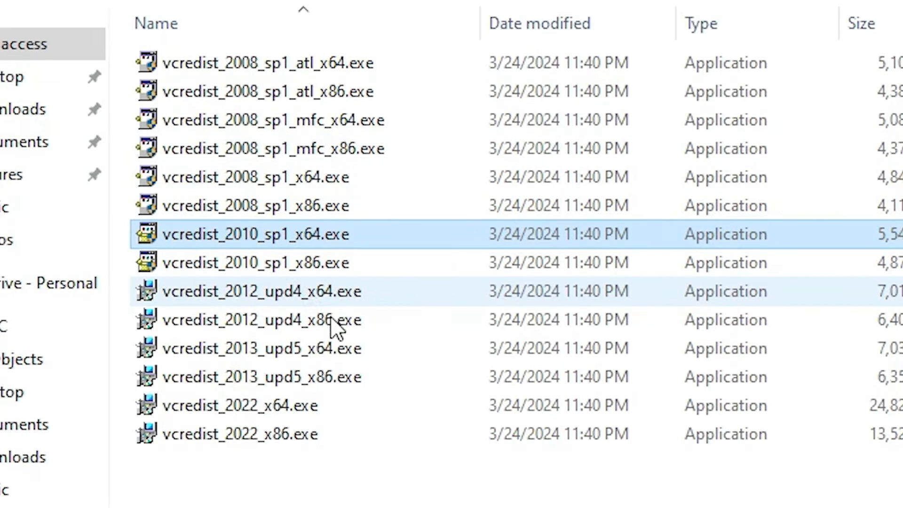
- Install Microsoft Visual C++ 2013 Redistributable (x64) from vcredist_2013_upd5_x64.exe, agreeing to the license terms
{"action": "left_click", "coordinate": [323, 353]}
{"action": "mouse_move", "coordinate": [334, 381]}
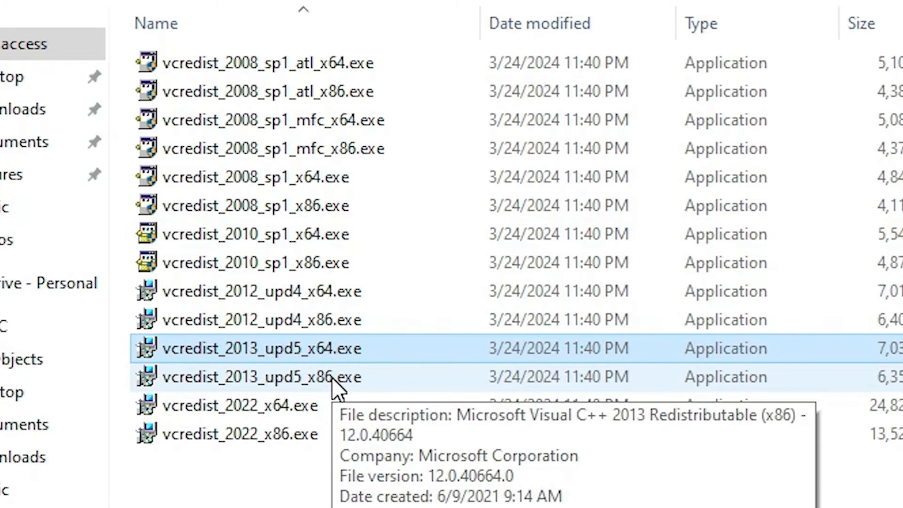
{"action": "double_click", "coordinate": [334, 351]}
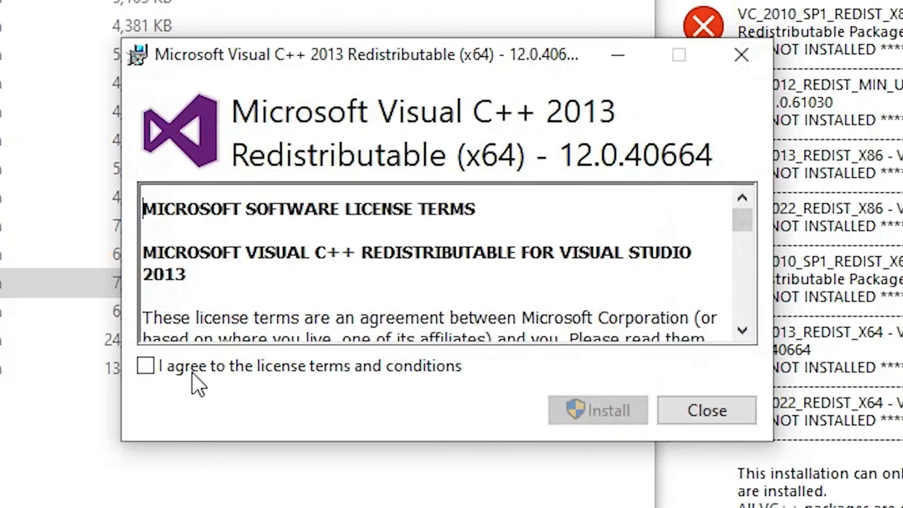
{"action": "left_click", "coordinate": [264, 362]}
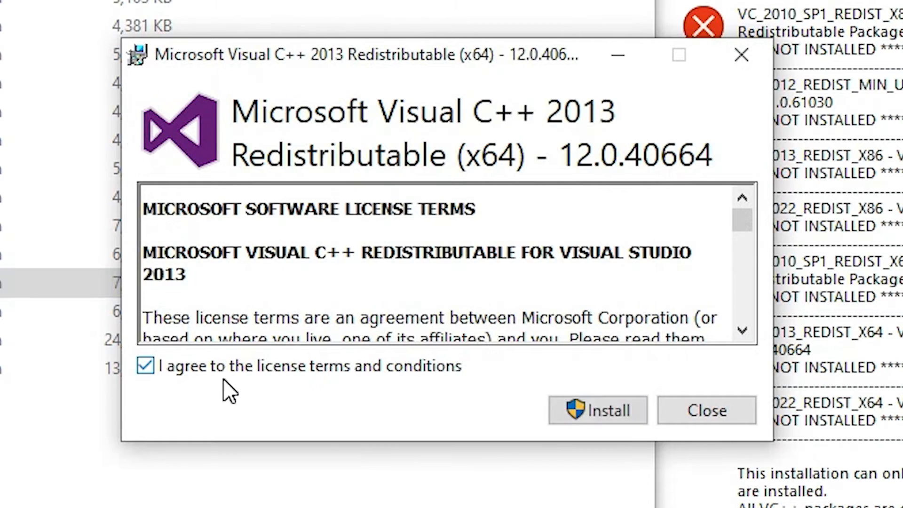
{"action": "left_click", "coordinate": [598, 411]}
{"action": "left_click", "coordinate": [347, 449]}
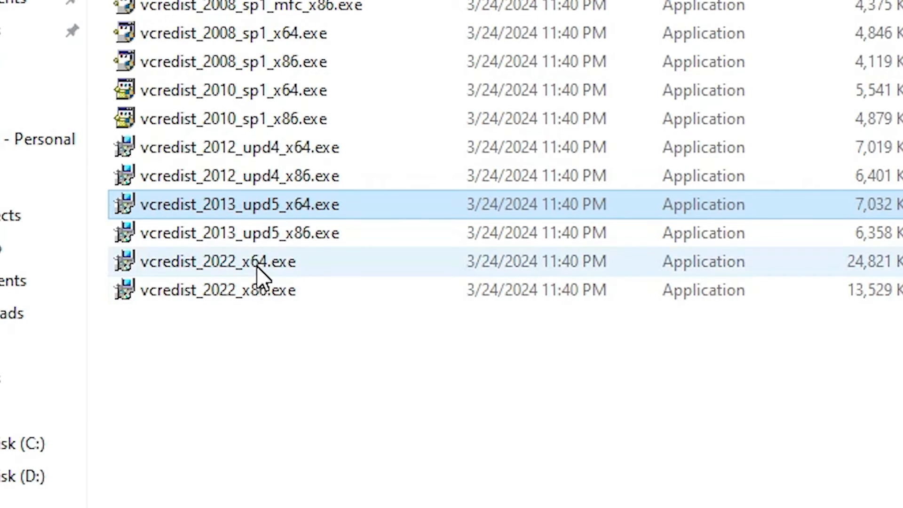
- Install Microsoft Visual C++ 2015-2022 Redistributable (x64) from vcredist_2022_x64.exe, agreeing to the license terms and allowing device changes
{"action": "double_click", "coordinate": [258, 264]}
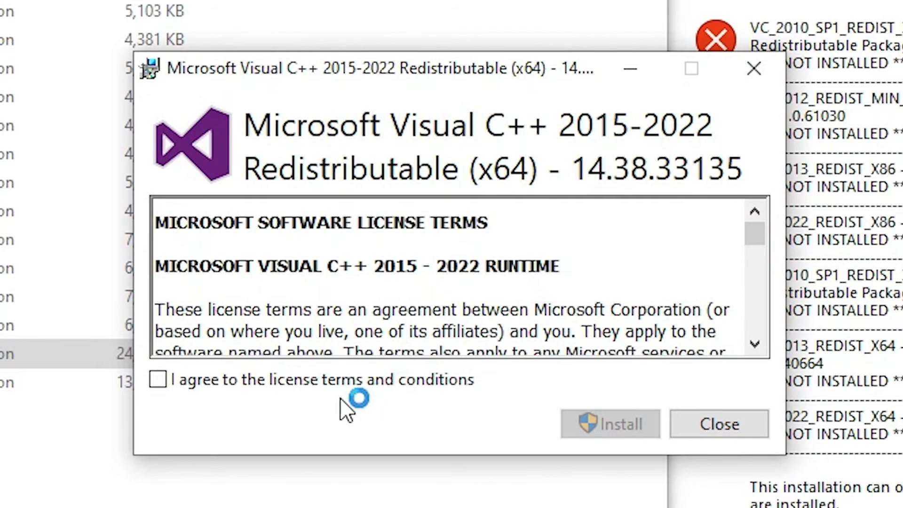
{"action": "left_click", "coordinate": [325, 382]}
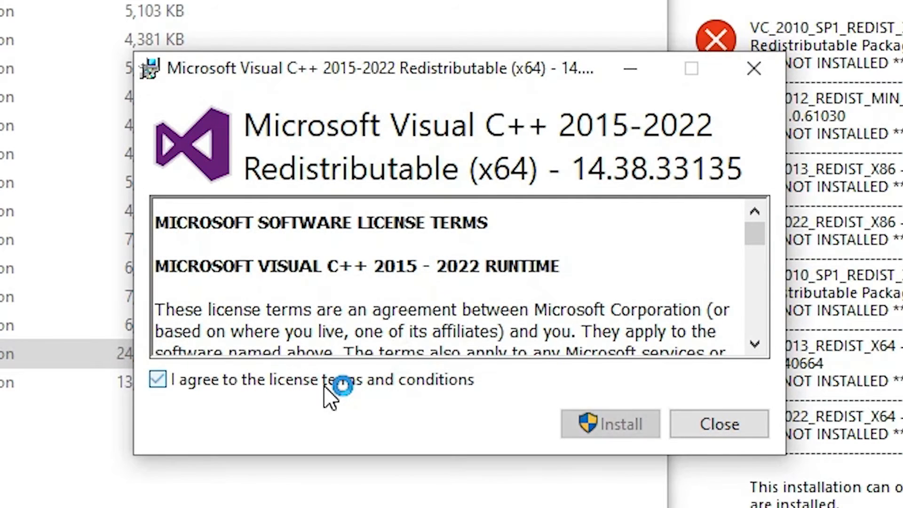
{"action": "left_click", "coordinate": [610, 423]}
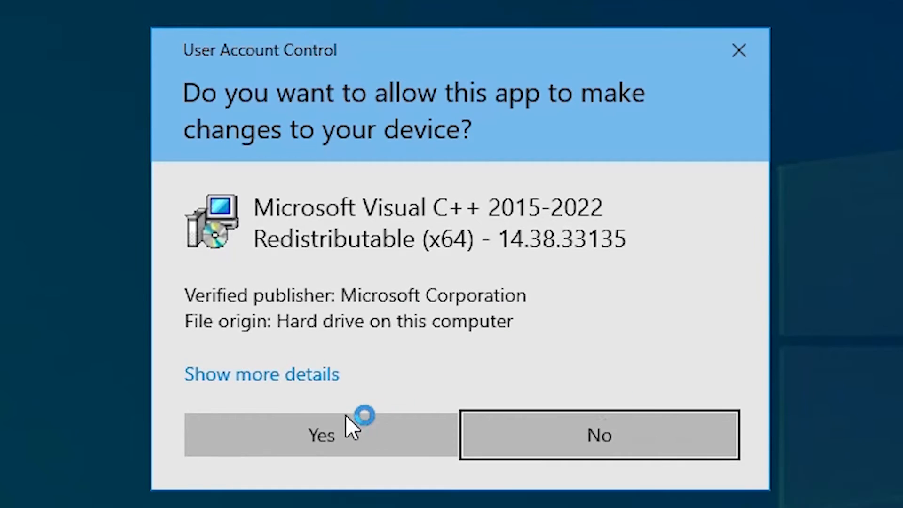
{"action": "left_click", "coordinate": [346, 415]}
{"action": "left_click", "coordinate": [687, 414]}
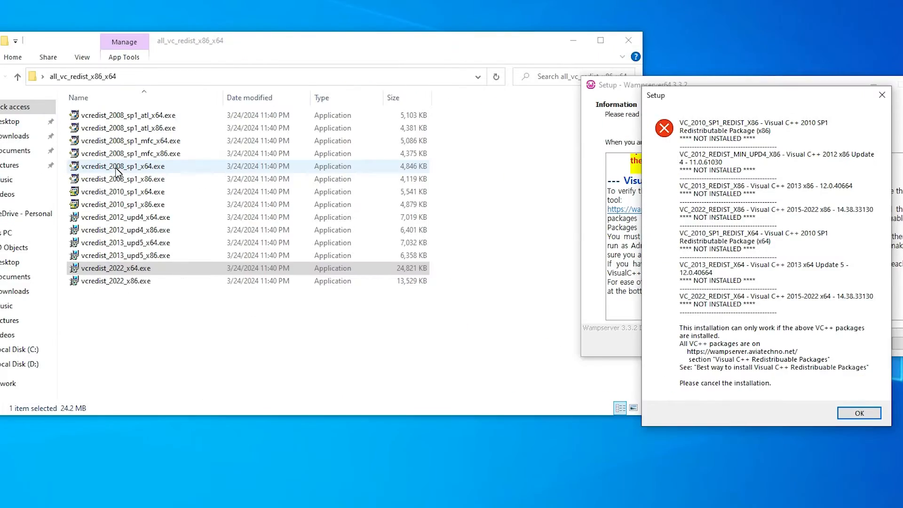
- Dismiss the list of missing Visual C++ packages and cancel the Wampserver64 3.3.2 setup, confirming the exit
{"action": "left_click", "coordinate": [858, 413]}
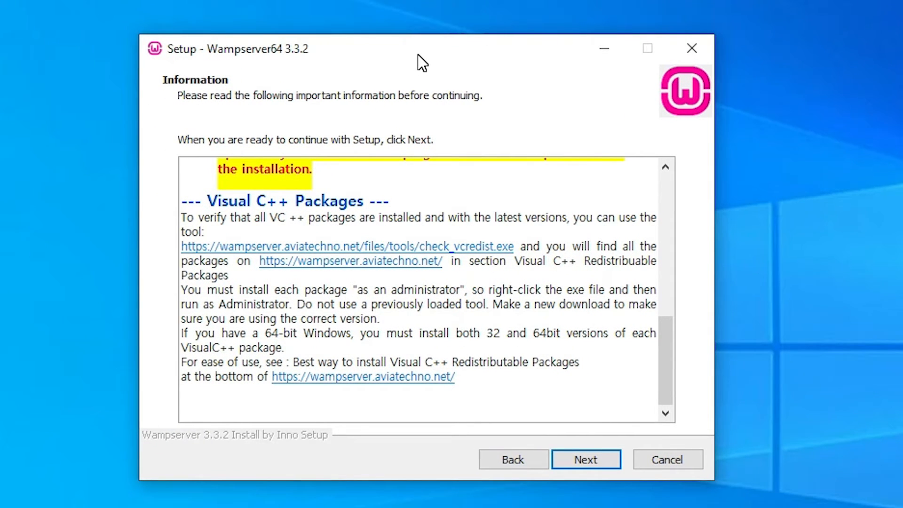
{"action": "left_click", "coordinate": [650, 460]}
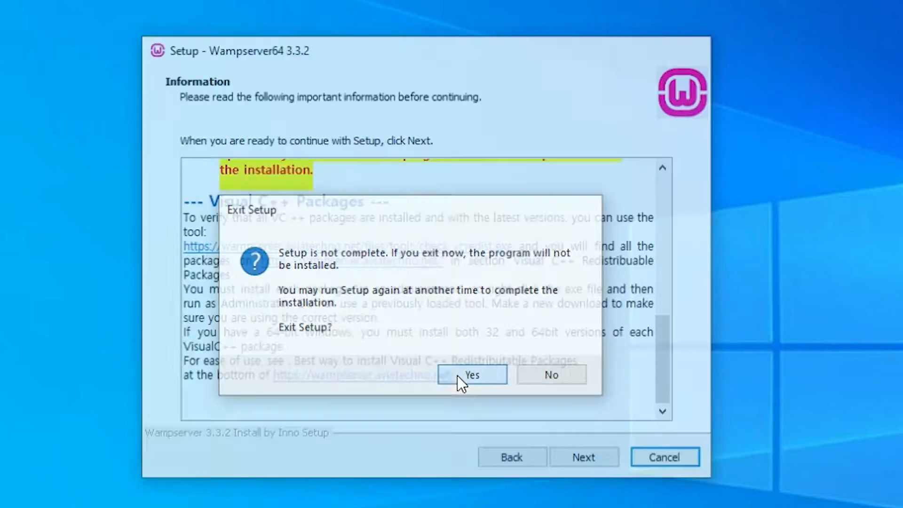
{"action": "left_click", "coordinate": [457, 375]}
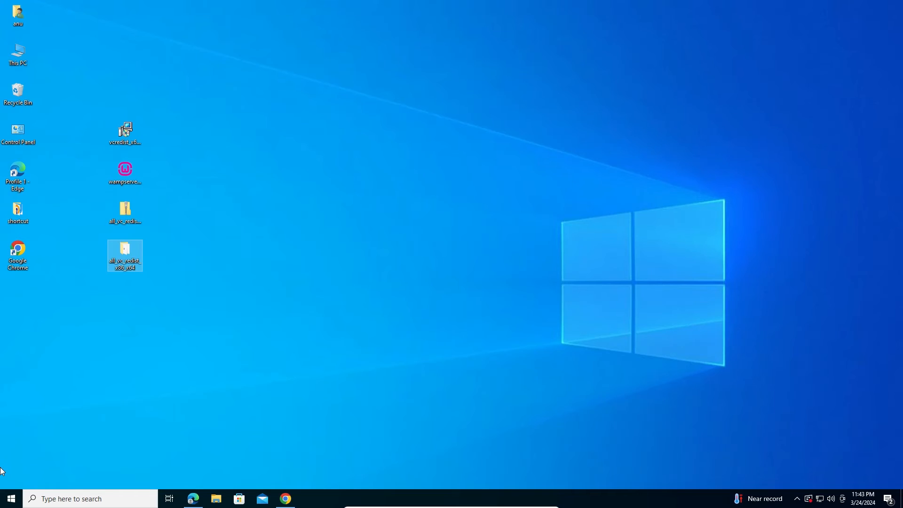
- Restart Windows so the installed Visual C++ packages take effect
{"action": "left_click", "coordinate": [12, 499]}
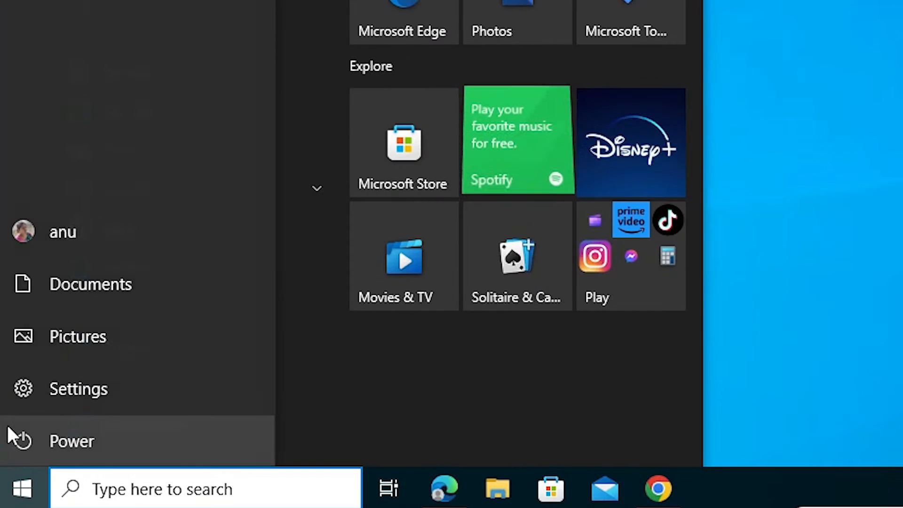
{"action": "left_click", "coordinate": [80, 442]}
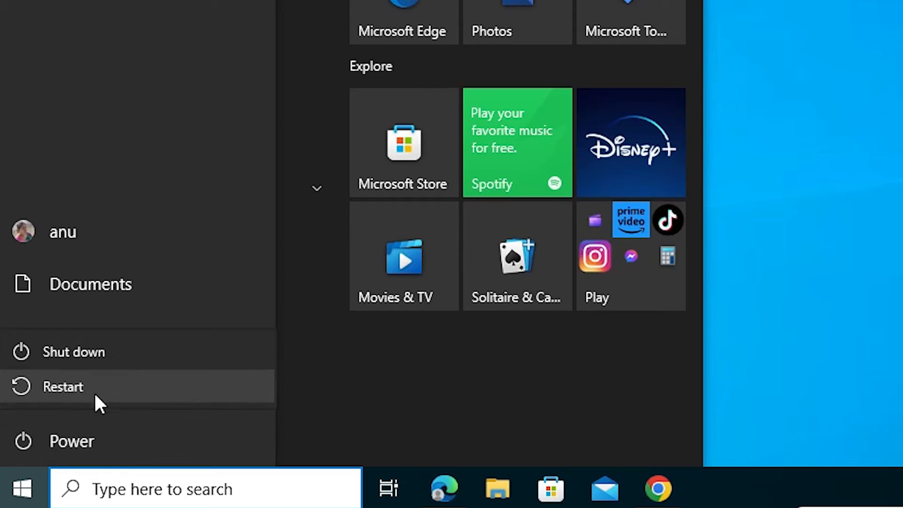
{"action": "left_click", "coordinate": [109, 398]}
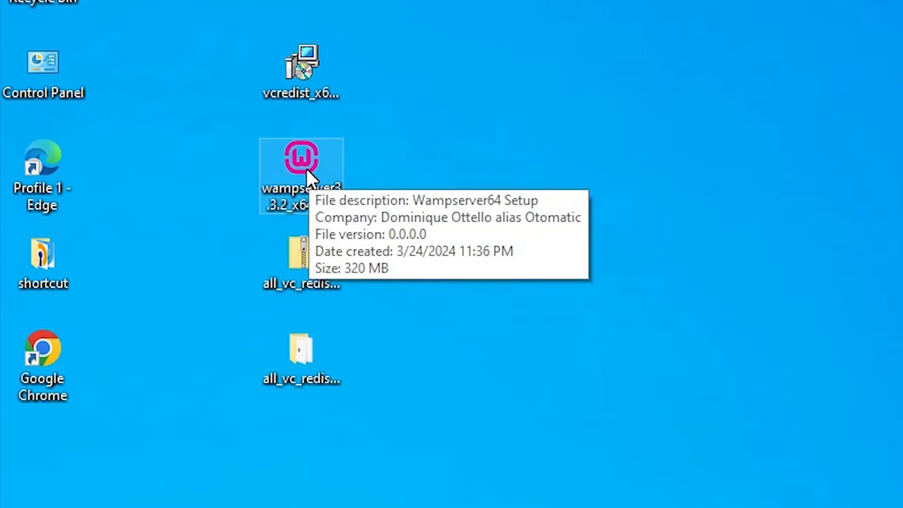
- Run the wampserver3.3.2_x64 installer as administrator, allow the device changes, and accept the license agreement
{"action": "right_click", "coordinate": [307, 169]}
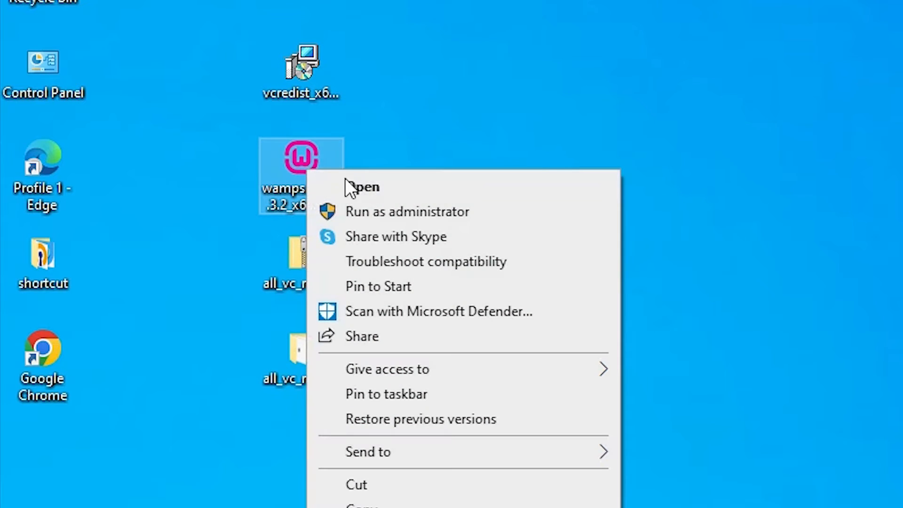
{"action": "left_click", "coordinate": [404, 216]}
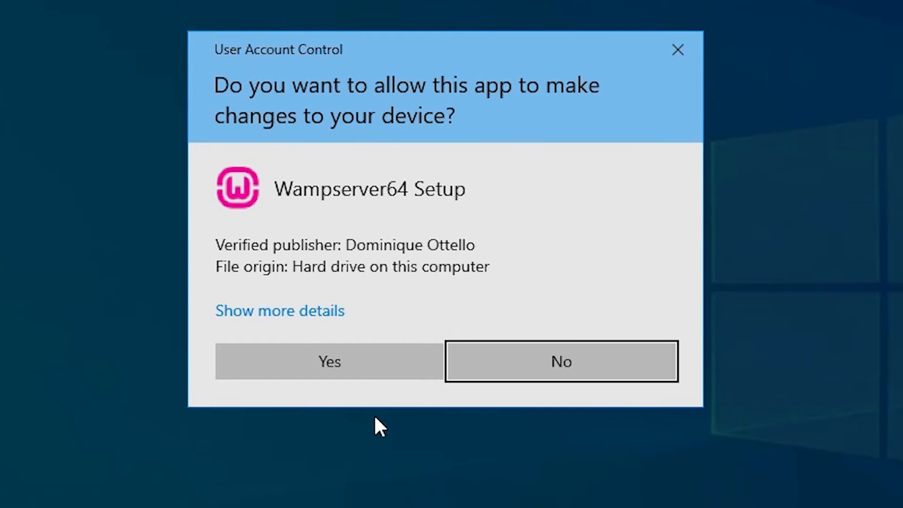
{"action": "left_click", "coordinate": [365, 372]}
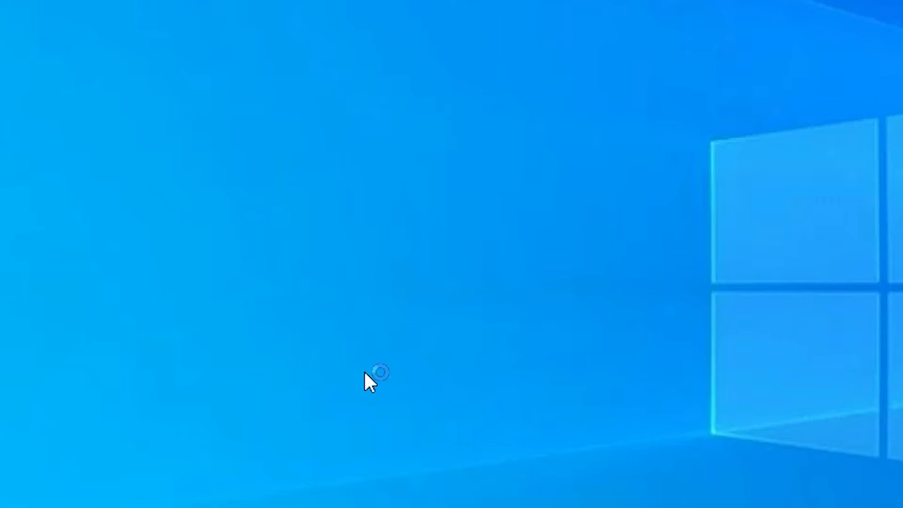
{"action": "left_click", "coordinate": [490, 267]}
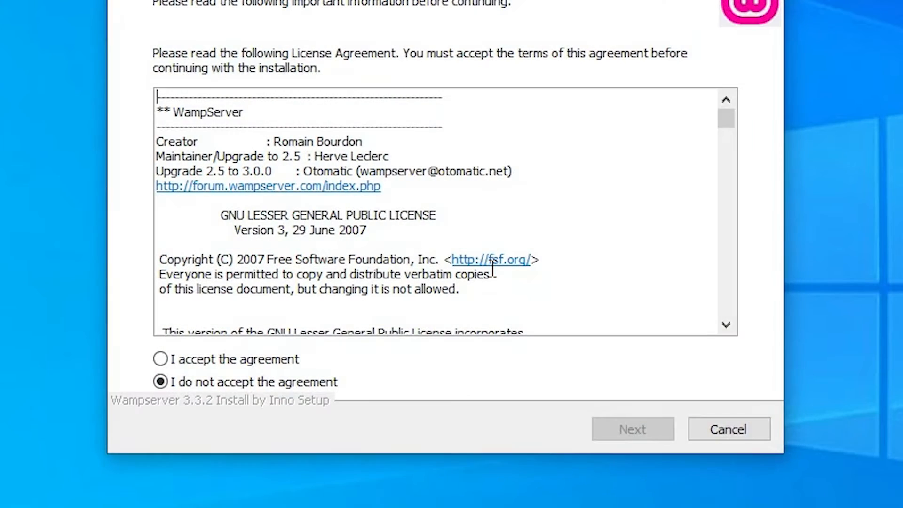
{"action": "left_click", "coordinate": [273, 404]}
{"action": "left_click", "coordinate": [611, 464]}
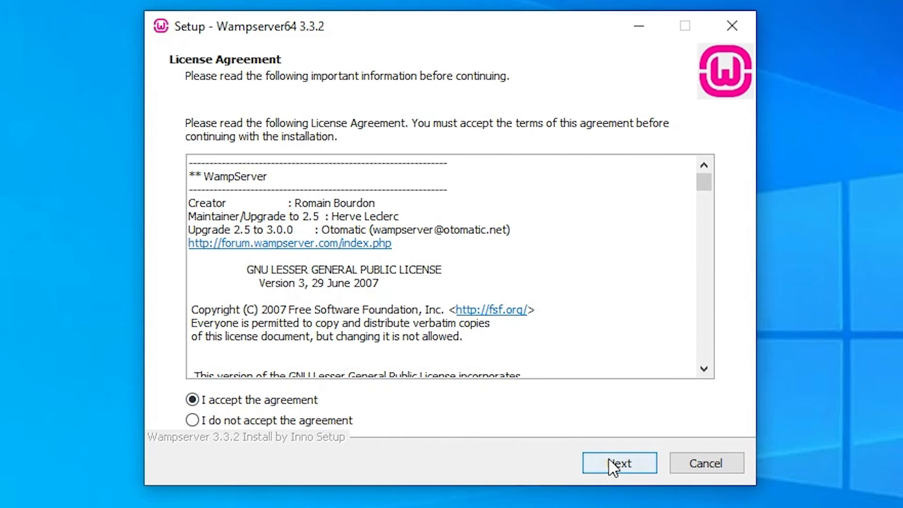
- Complete the Wampserver64 3.3.2 installation into c:\wamp64, keeping Edge as the browser and Notepad as the text editor
{"action": "left_click_drag", "start_coordinate": [711, 172], "coordinate": [708, 404]}
{"action": "left_click", "coordinate": [635, 461]}
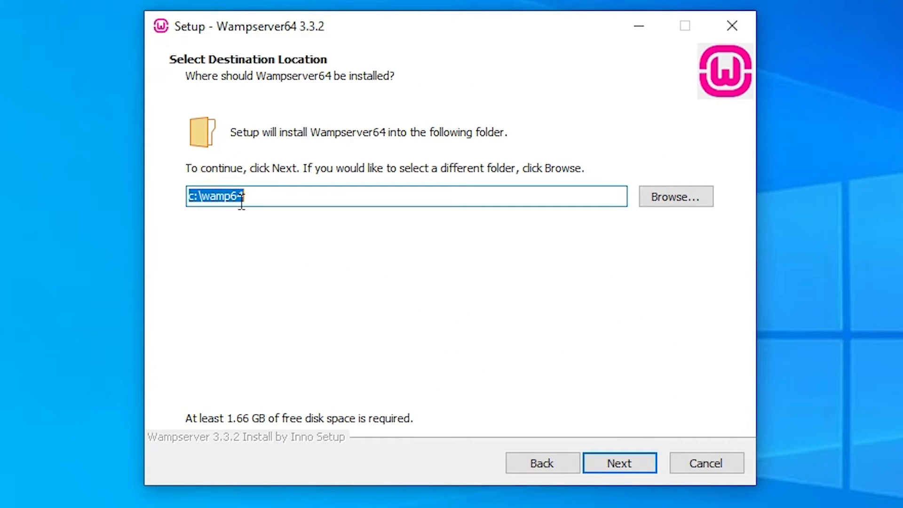
{"action": "left_click", "coordinate": [642, 463]}
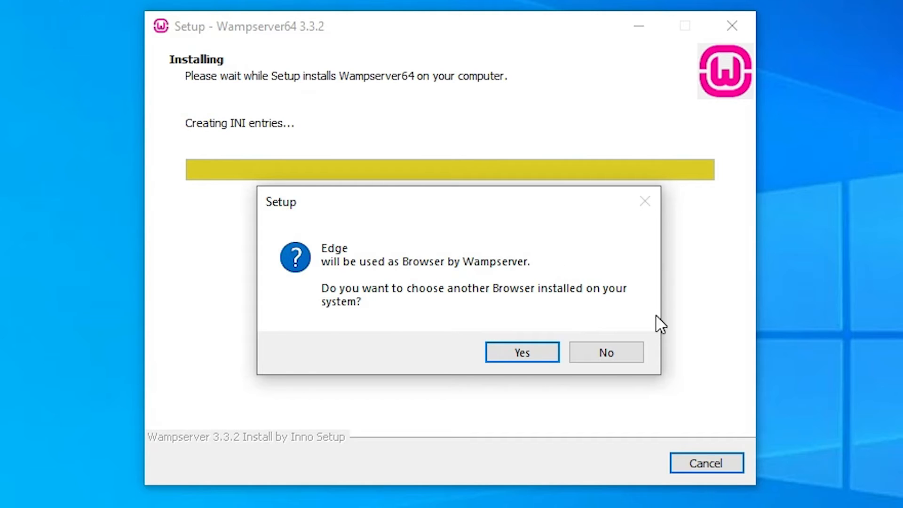
{"action": "left_click", "coordinate": [600, 353]}
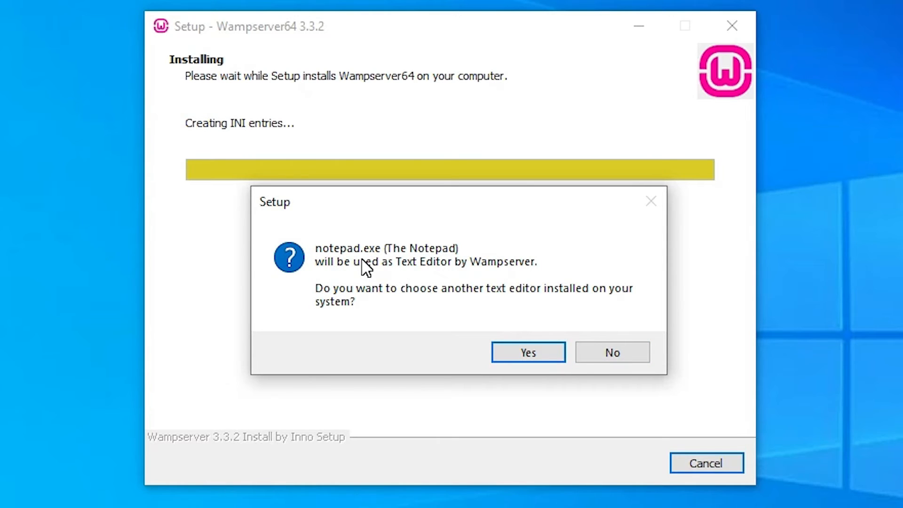
{"action": "left_click", "coordinate": [636, 353]}
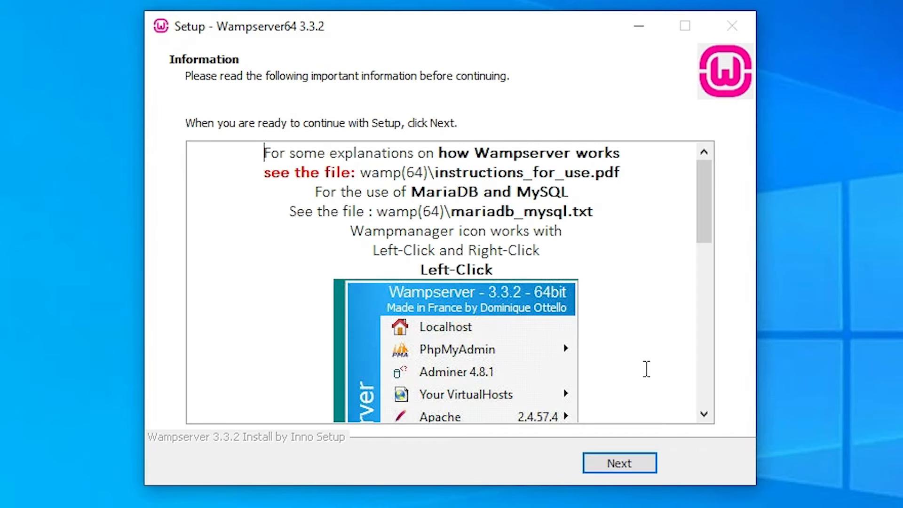
{"action": "left_click", "coordinate": [630, 462]}
{"action": "left_click", "coordinate": [628, 461]}
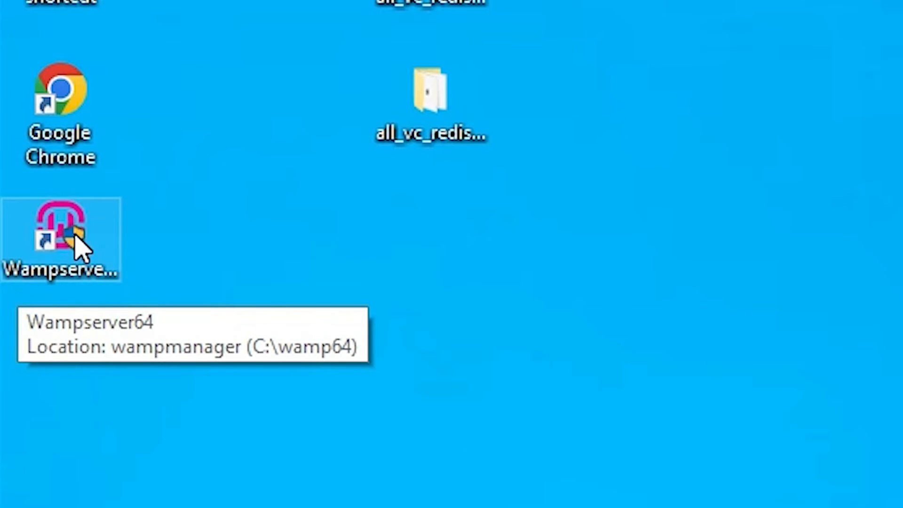
- Start Wampserver64 as administrator, allow the device changes, and check its status icon among the hidden notification icons
{"action": "right_click", "coordinate": [75, 234]}
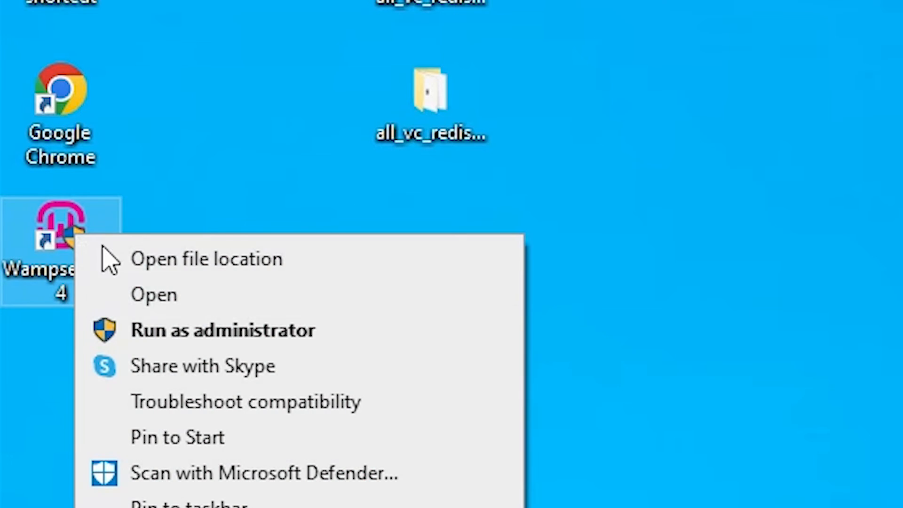
{"action": "left_click", "coordinate": [202, 329]}
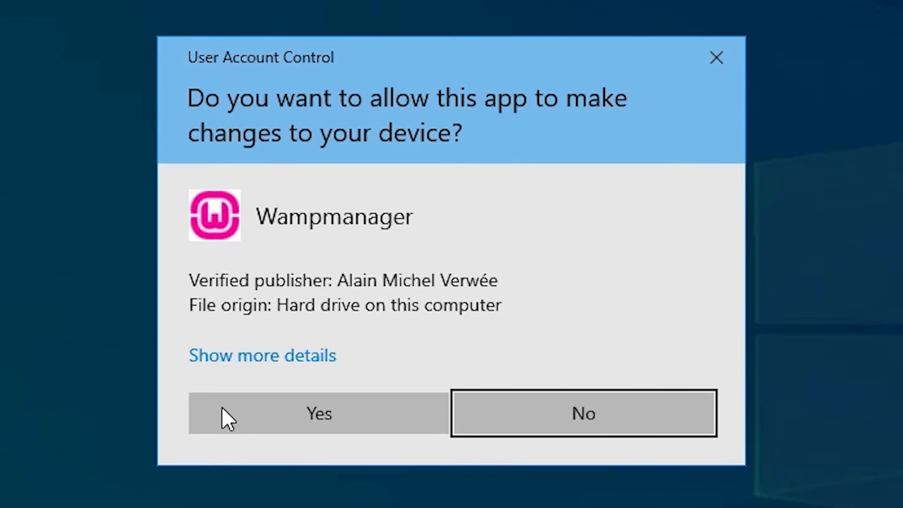
{"action": "left_click", "coordinate": [222, 410]}
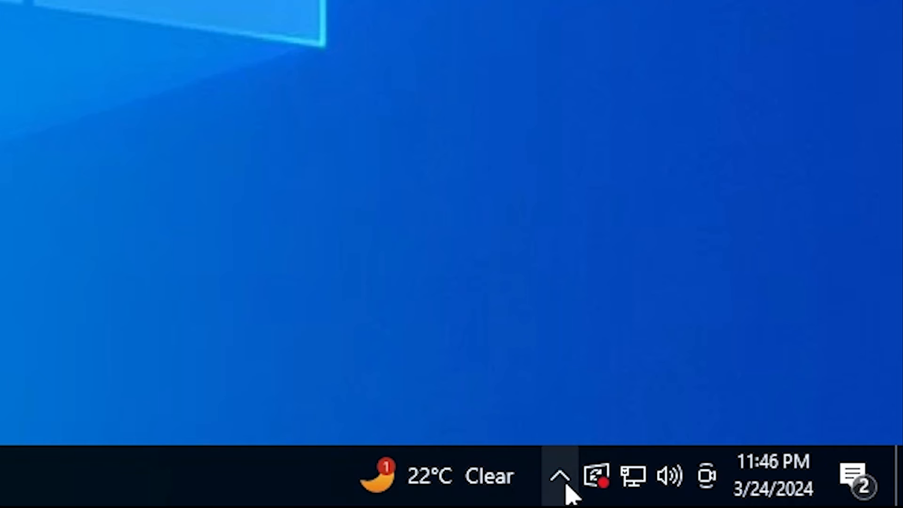
{"action": "left_click", "coordinate": [786, 499]}
{"action": "mouse_move", "coordinate": [552, 425]}
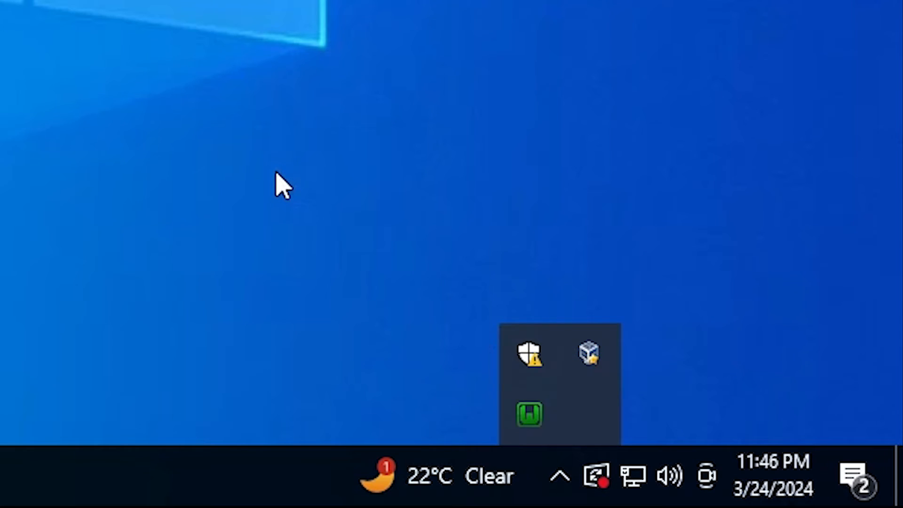
{"action": "left_click", "coordinate": [276, 175]}
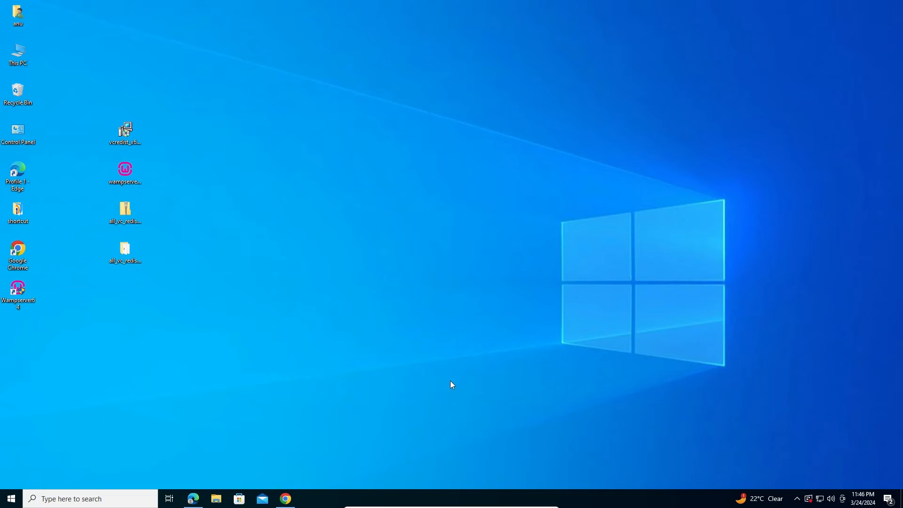
- Switch to Edge, open localhost to check the Wampserver homepage, and minimize the browser
{"action": "left_click", "coordinate": [194, 499]}
{"action": "left_click", "coordinate": [720, 91]}
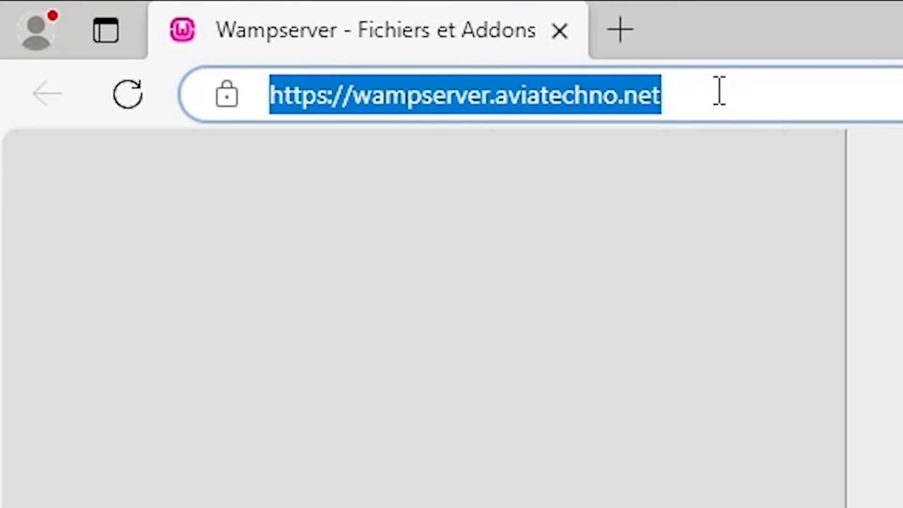
{"action": "type", "text": "localhost"}
{"action": "key", "text": "Return"}
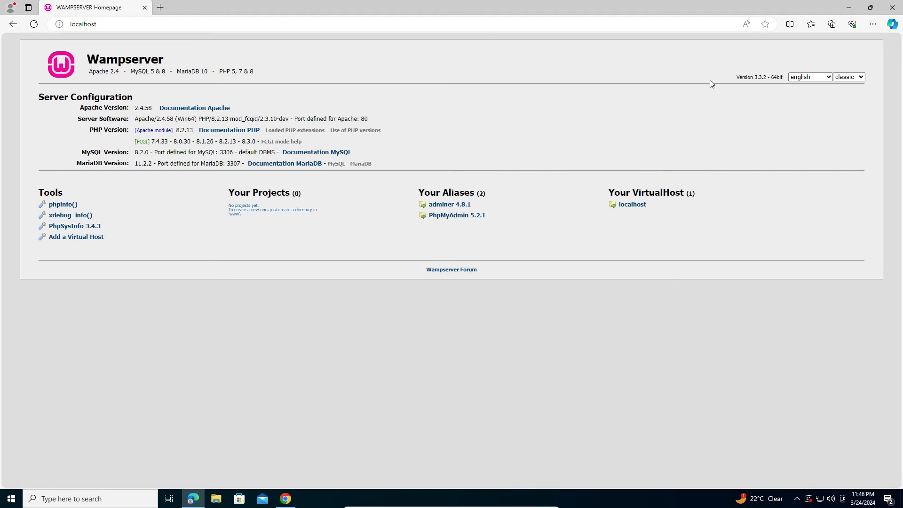
{"action": "left_click", "coordinate": [849, 7]}
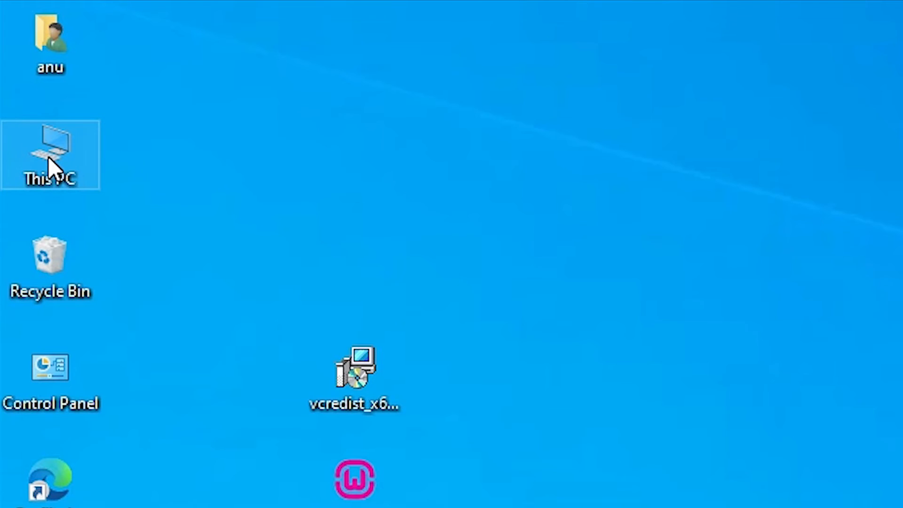
{"action": "double_click", "coordinate": [48, 155]}
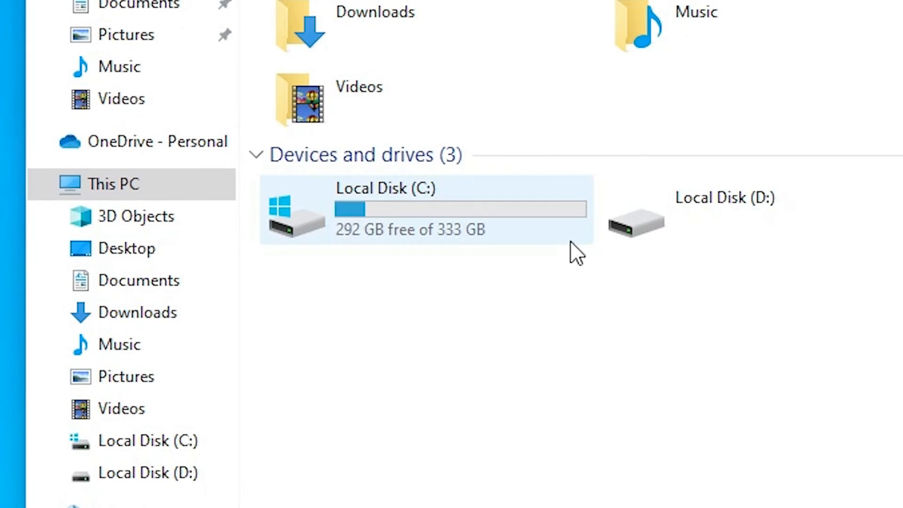
{"action": "double_click", "coordinate": [490, 238]}
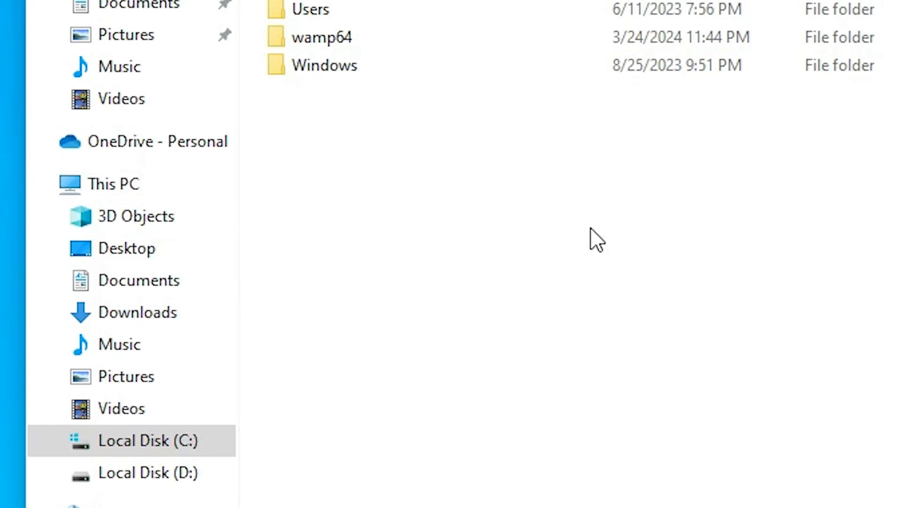
{"action": "double_click", "coordinate": [362, 300]}
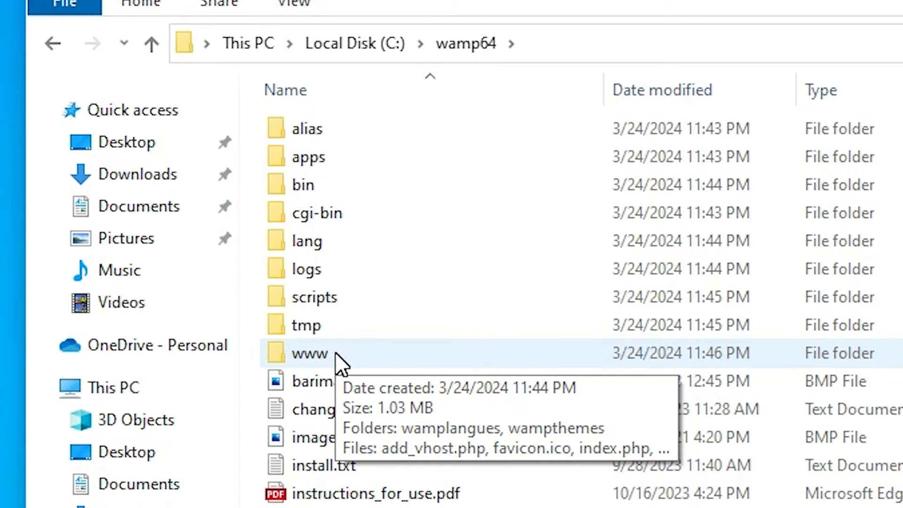
{"action": "double_click", "coordinate": [335, 358]}
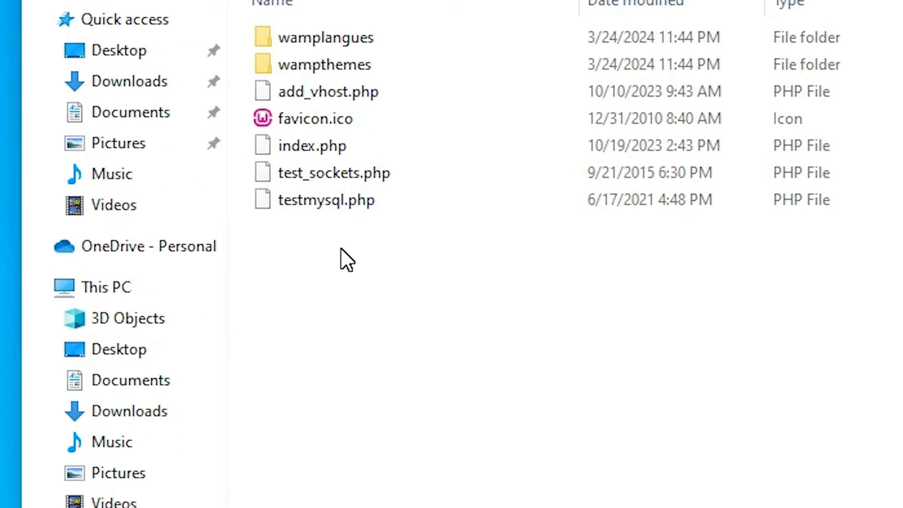
{"action": "right_click", "coordinate": [341, 249]}
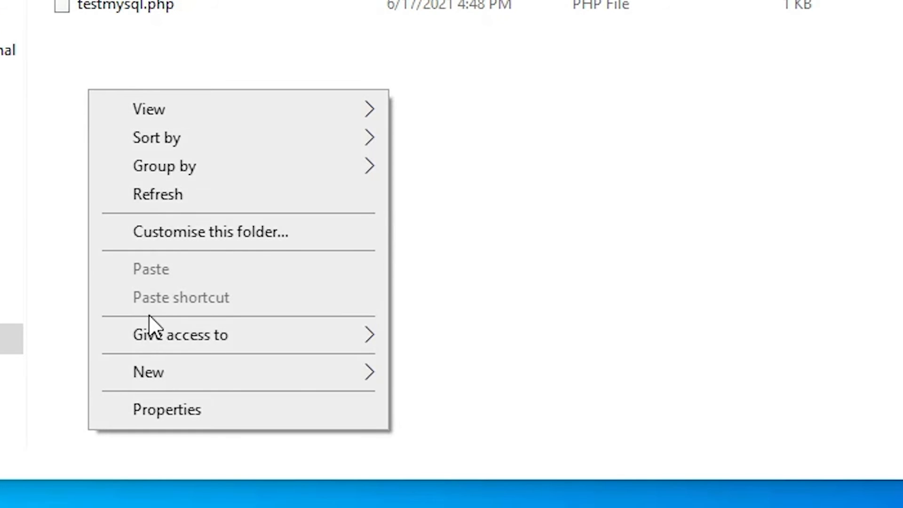
{"action": "mouse_move", "coordinate": [149, 374]}
{"action": "left_click", "coordinate": [518, 376]}
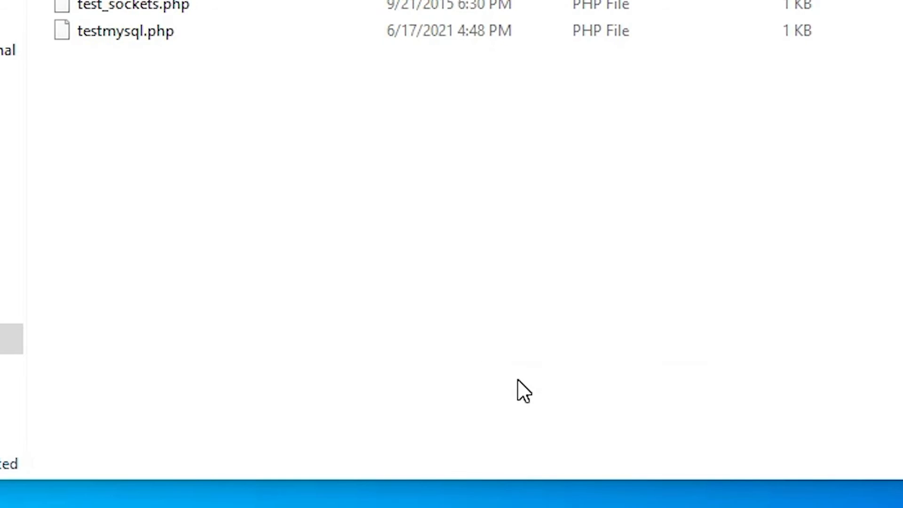
{"action": "type", "text": "myphp"}
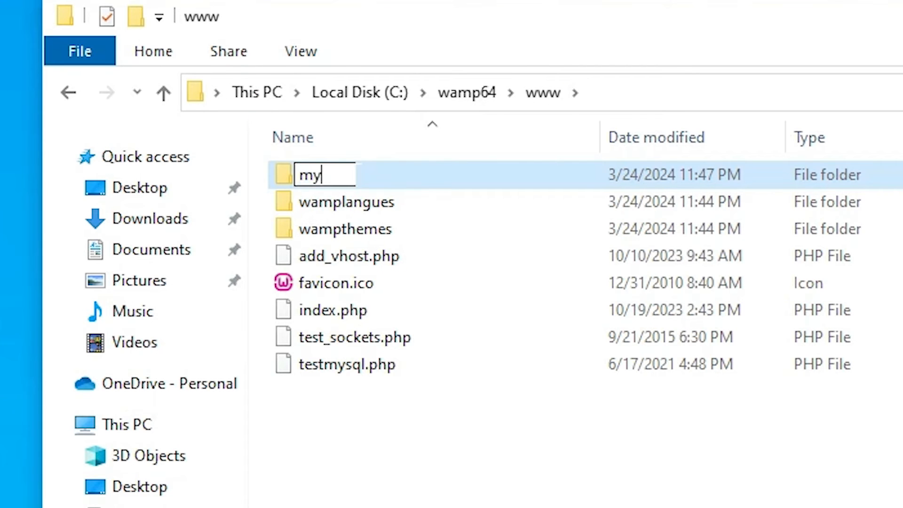
{"action": "key", "text": "Return"}
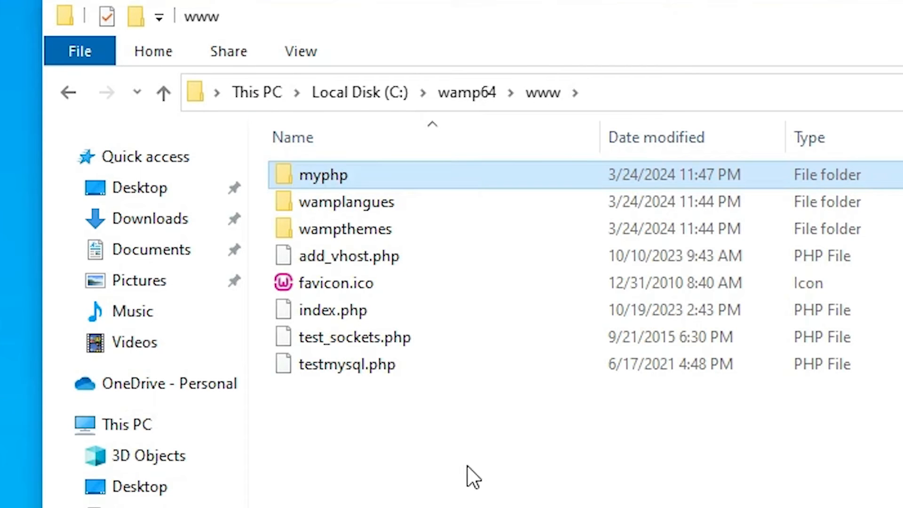
- Create a text document named testphp.txt inside the myphp folder
{"action": "double_click", "coordinate": [303, 174]}
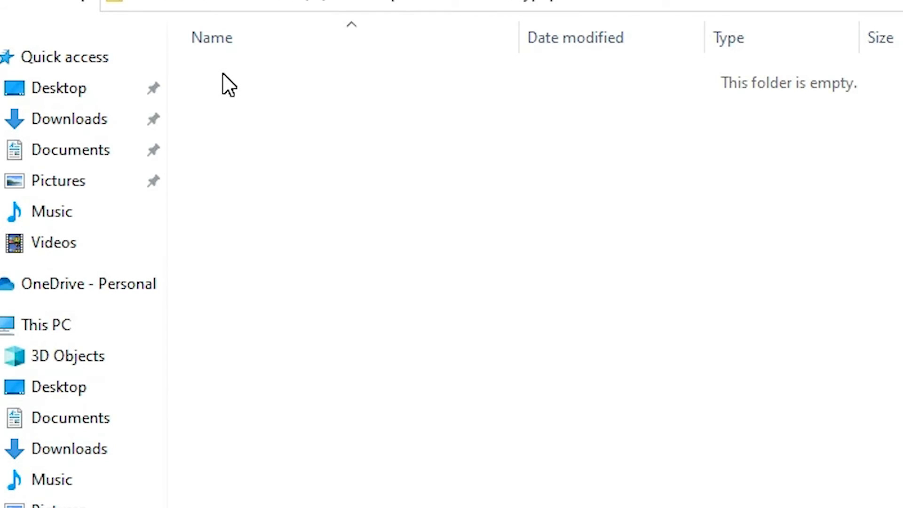
{"action": "right_click", "coordinate": [280, 152]}
{"action": "mouse_move", "coordinate": [359, 463]}
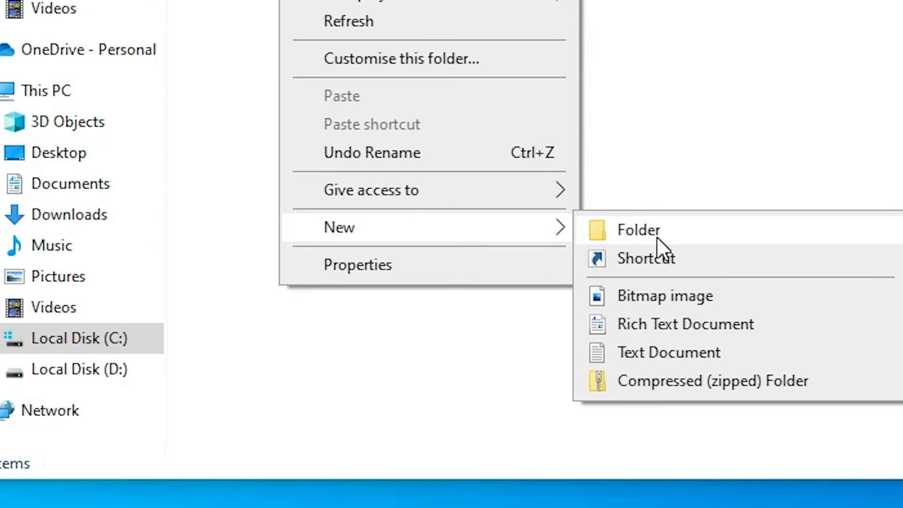
{"action": "left_click", "coordinate": [672, 351]}
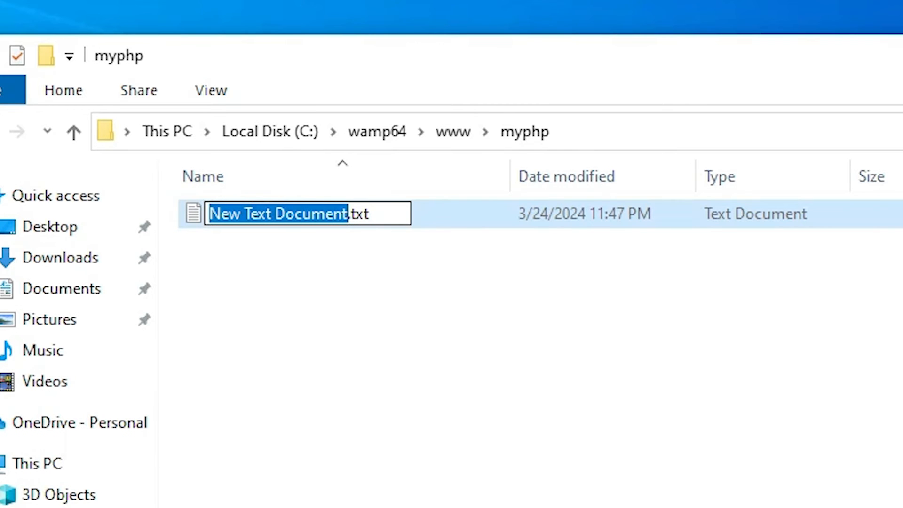
{"action": "type", "text": "testp"}
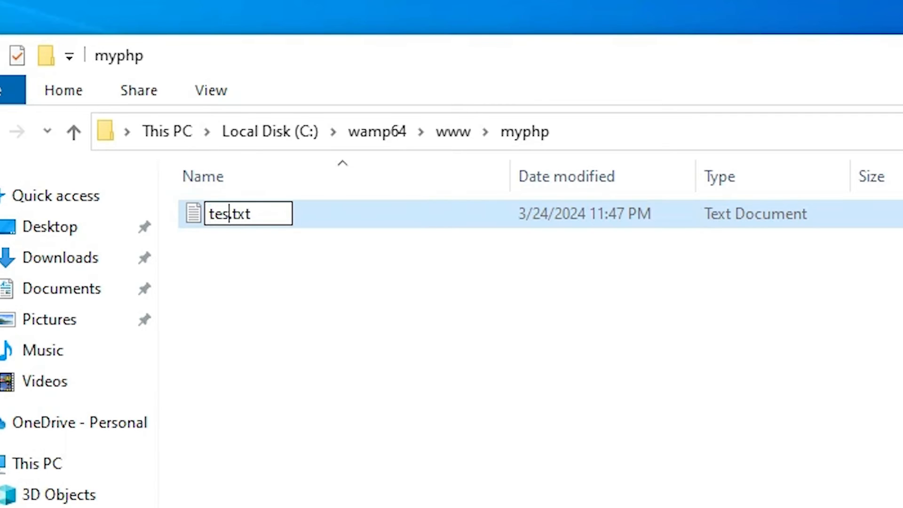
{"action": "type", "text": "hp"}
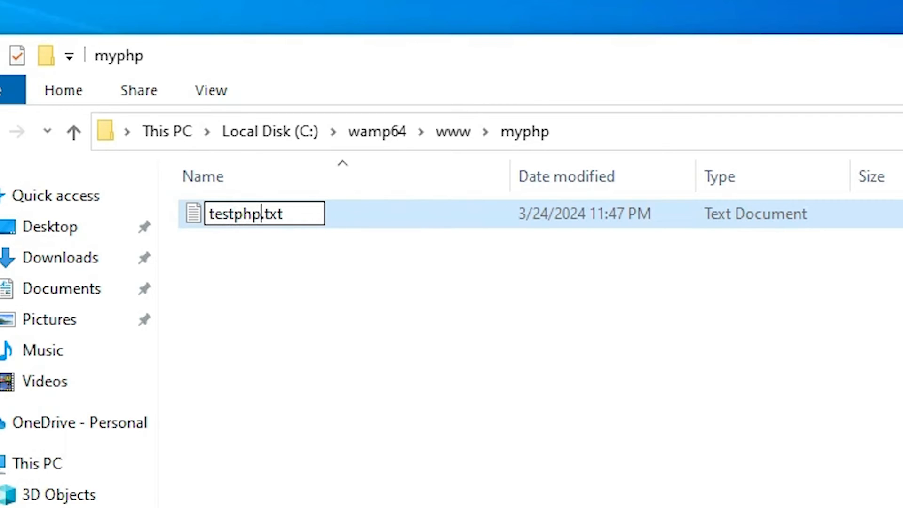
{"action": "key", "text": "Return"}
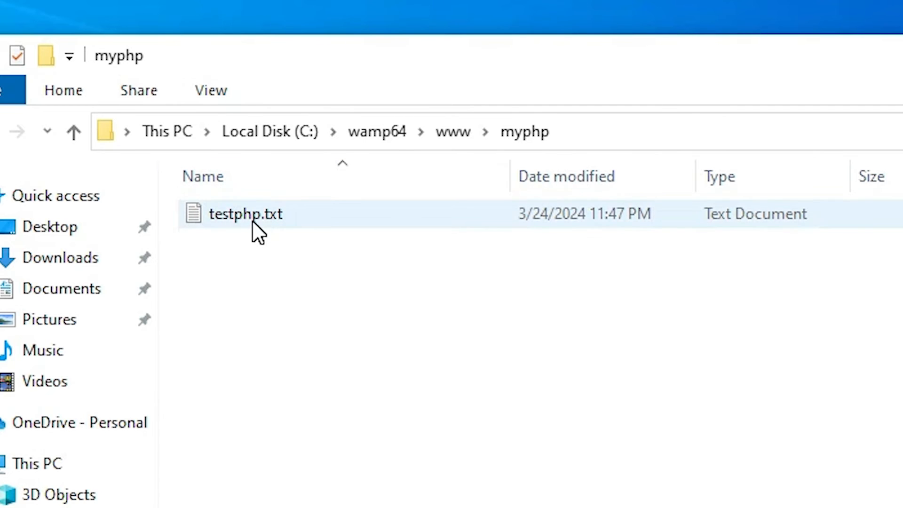
- Hide the file name extensions in the myphp folder and show them again
{"action": "left_click", "coordinate": [217, 91]}
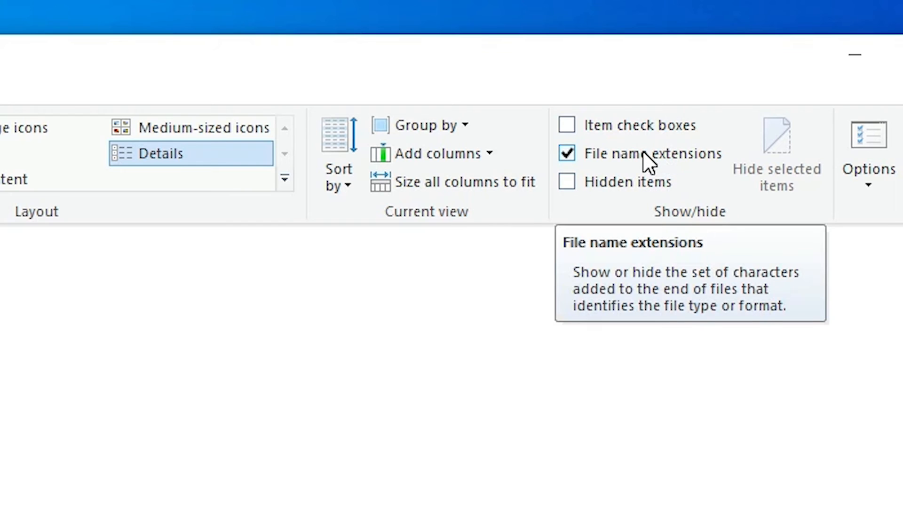
{"action": "left_click", "coordinate": [673, 155]}
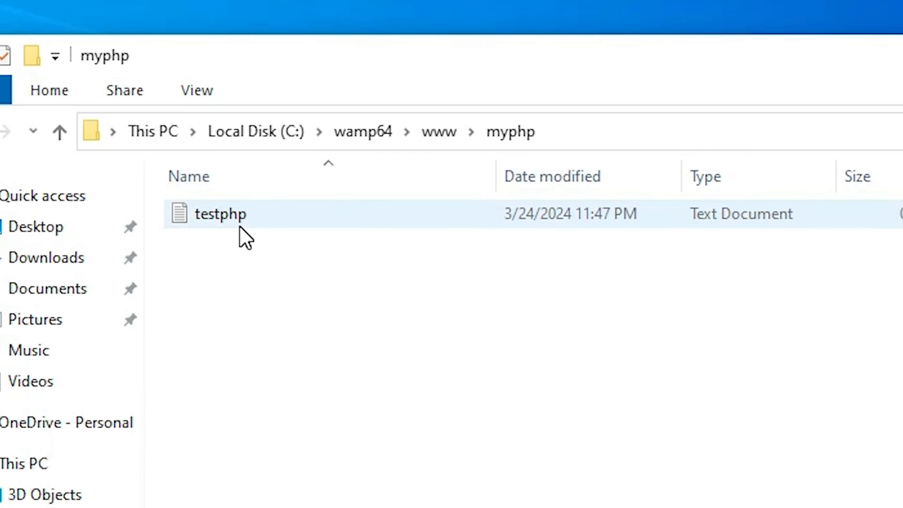
{"action": "left_click", "coordinate": [196, 91]}
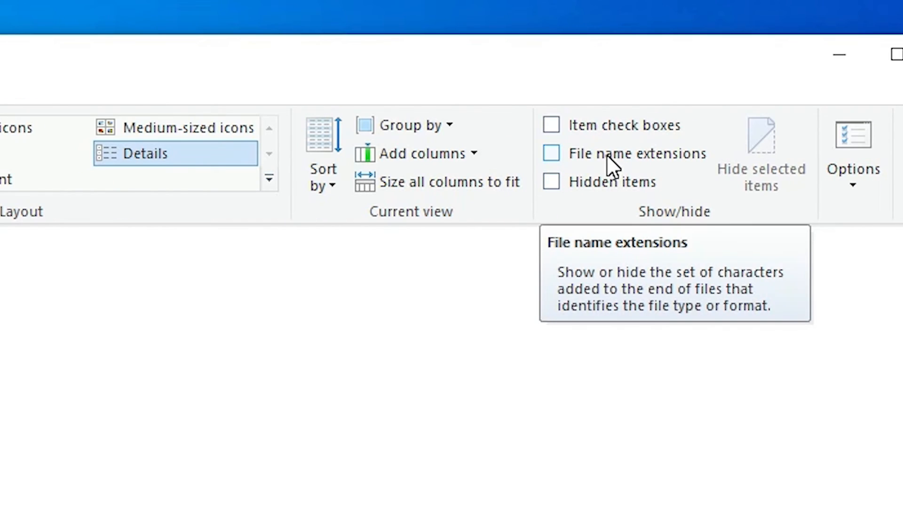
{"action": "left_click", "coordinate": [608, 156]}
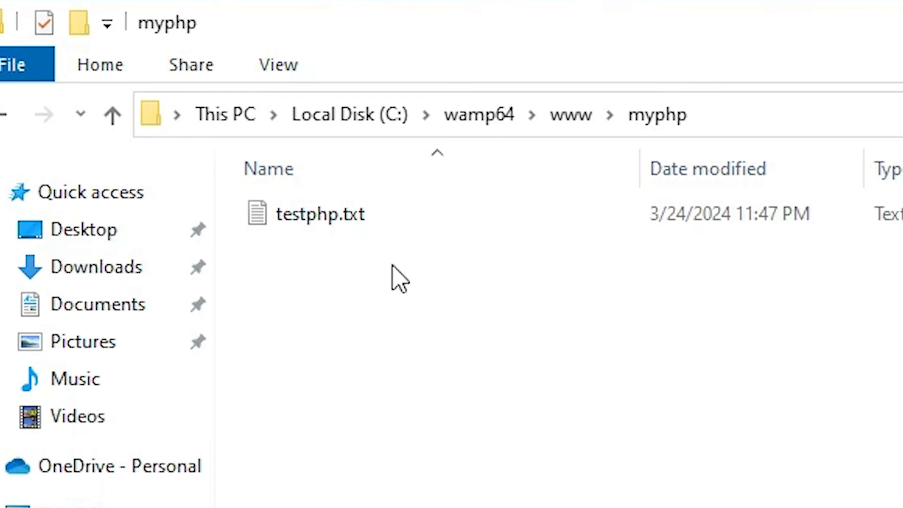
- Rename testphp.txt to testphp.php and accept the change of file extension
{"action": "left_click", "coordinate": [342, 230]}
{"action": "right_click", "coordinate": [343, 231]}
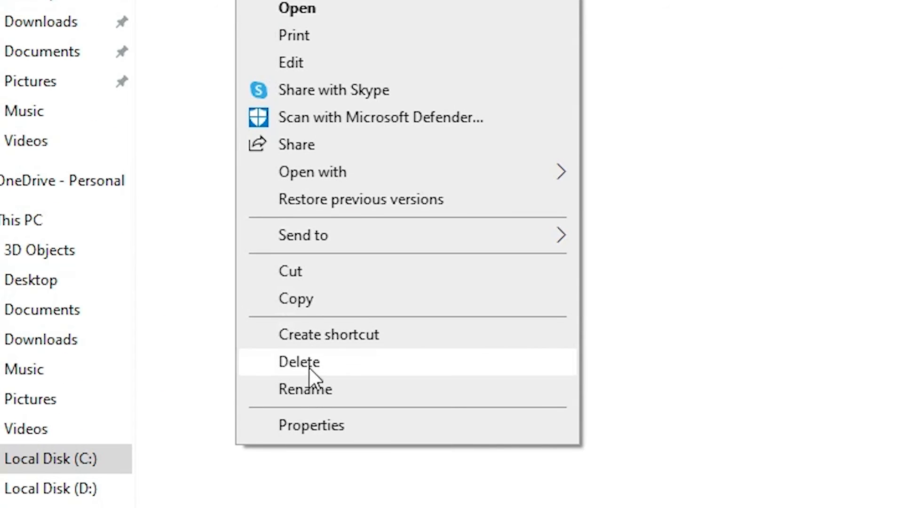
{"action": "left_click", "coordinate": [306, 387]}
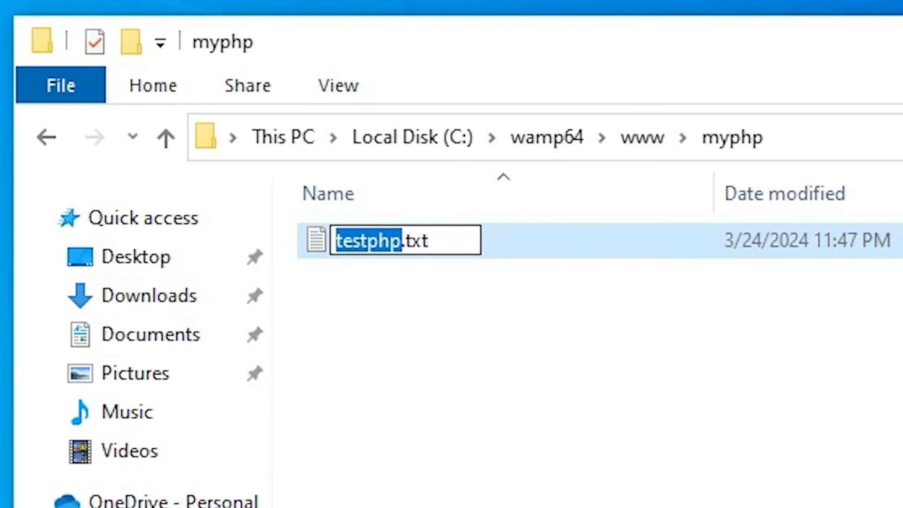
{"action": "key", "text": "End"}
{"action": "key", "text": "BackSpace"}
{"action": "key", "text": "BackSpace"}
{"action": "key", "text": "BackSpace"}
{"action": "key", "text": "BackSpace"}
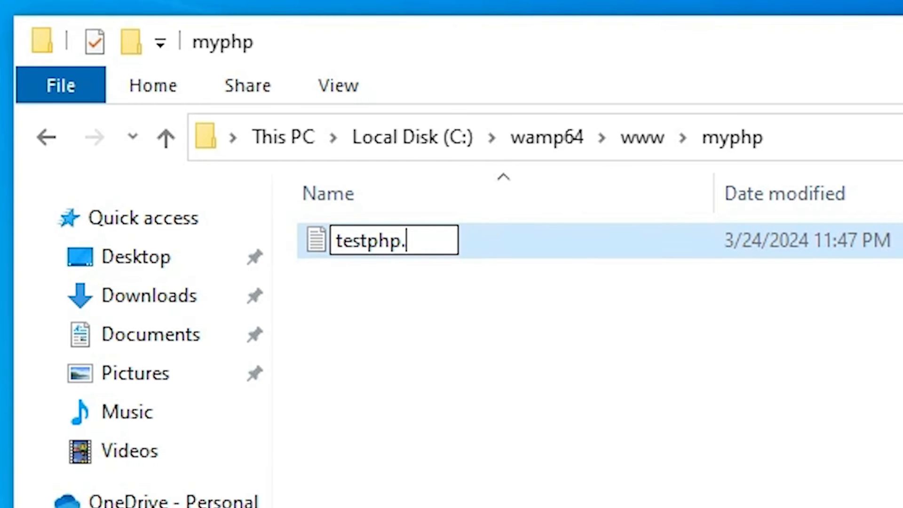
{"action": "type", "text": ".php"}
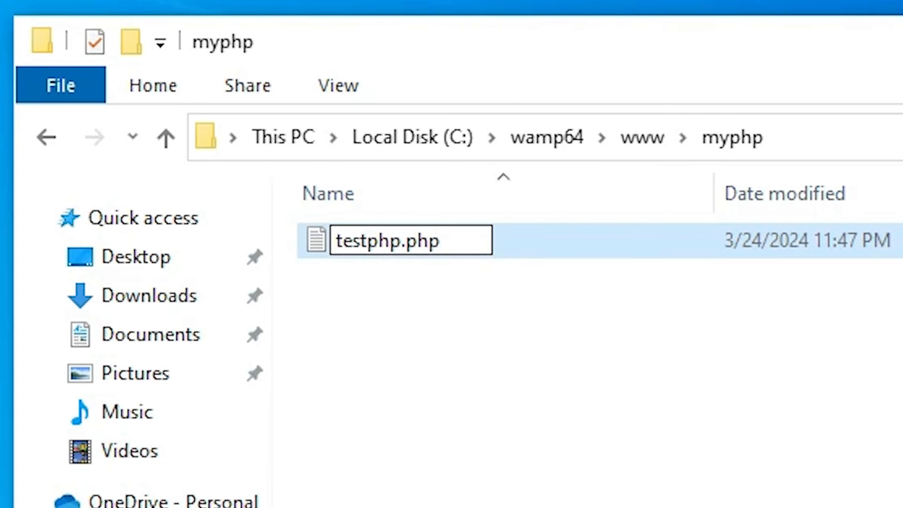
{"action": "key", "text": "Return"}
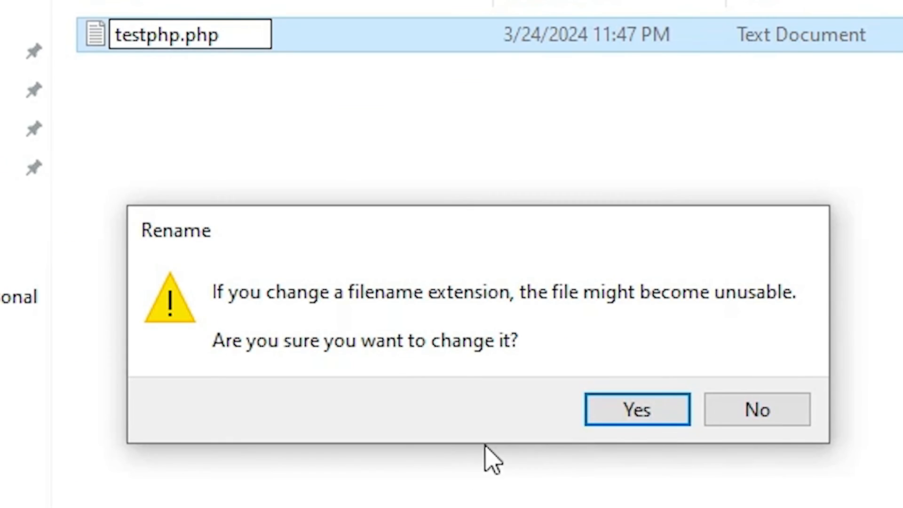
{"action": "left_click", "coordinate": [827, 507]}
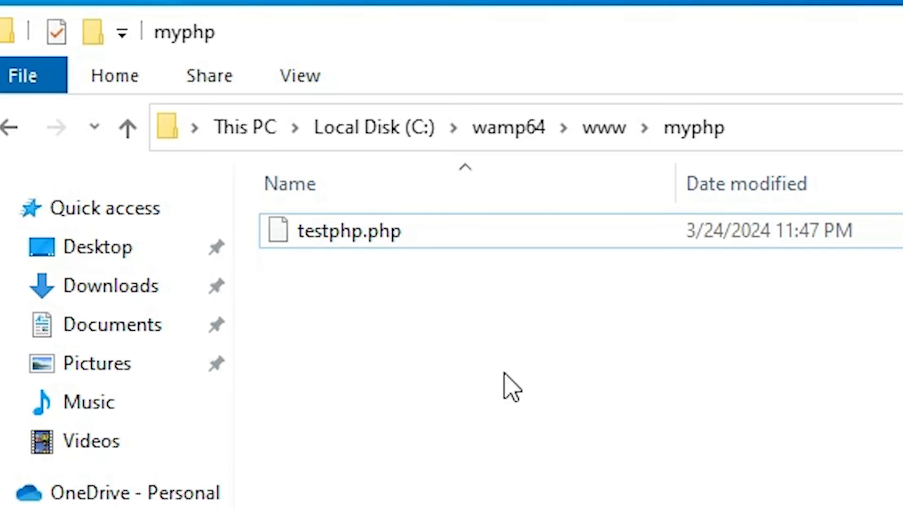
- Open testphp.php with Notepad without making it the default app for .php files
{"action": "right_click", "coordinate": [350, 237]}
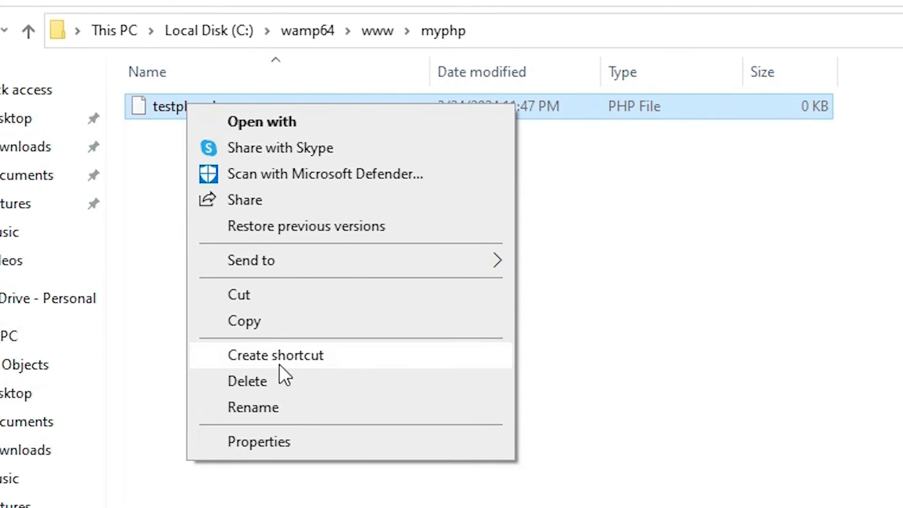
{"action": "left_click", "coordinate": [146, 110]}
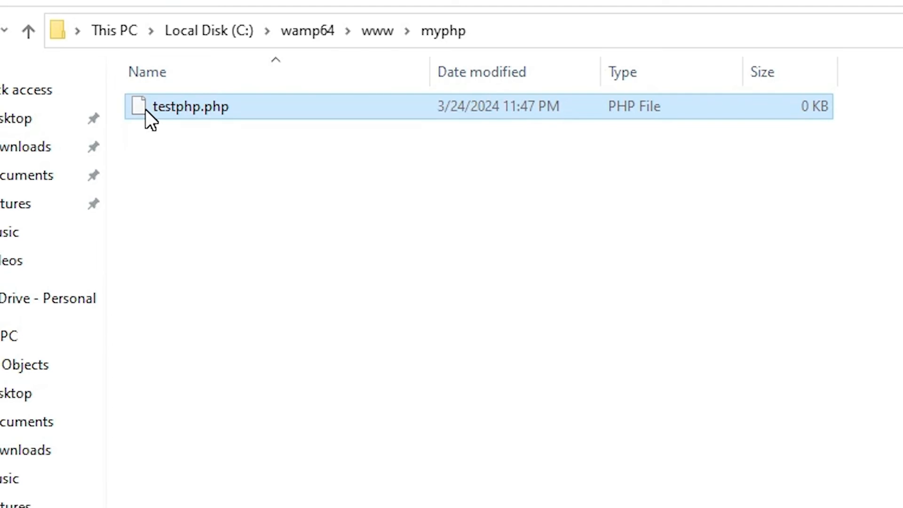
{"action": "right_click", "coordinate": [145, 109]}
{"action": "left_click", "coordinate": [216, 125]}
{"action": "left_click", "coordinate": [233, 276]}
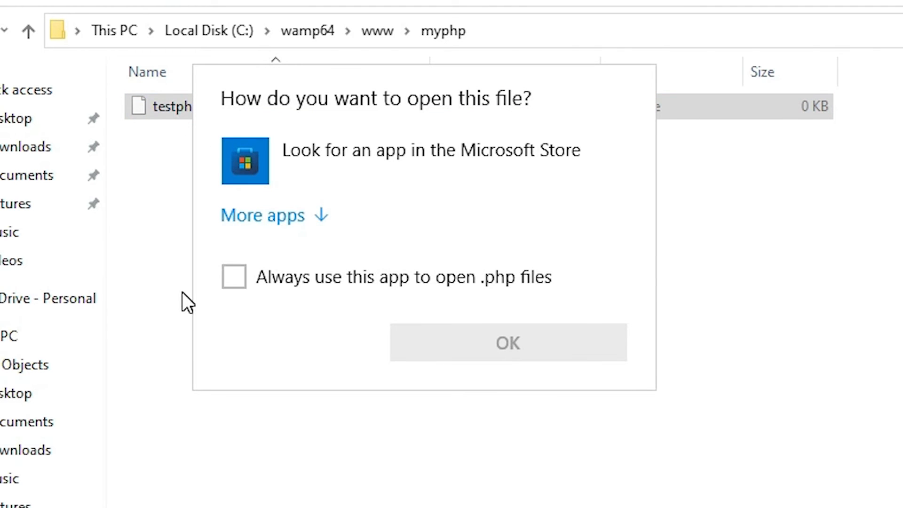
{"action": "left_click", "coordinate": [263, 214]}
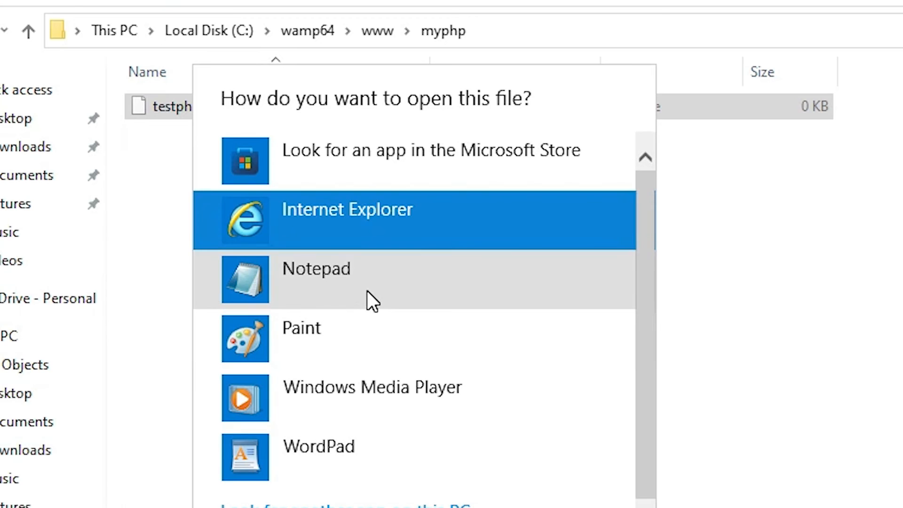
{"action": "left_click", "coordinate": [369, 297]}
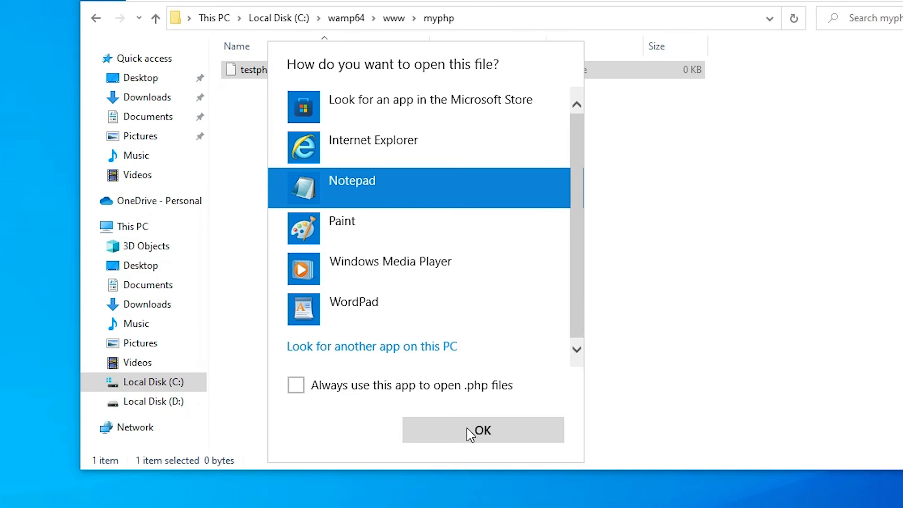
{"action": "left_click", "coordinate": [469, 432]}
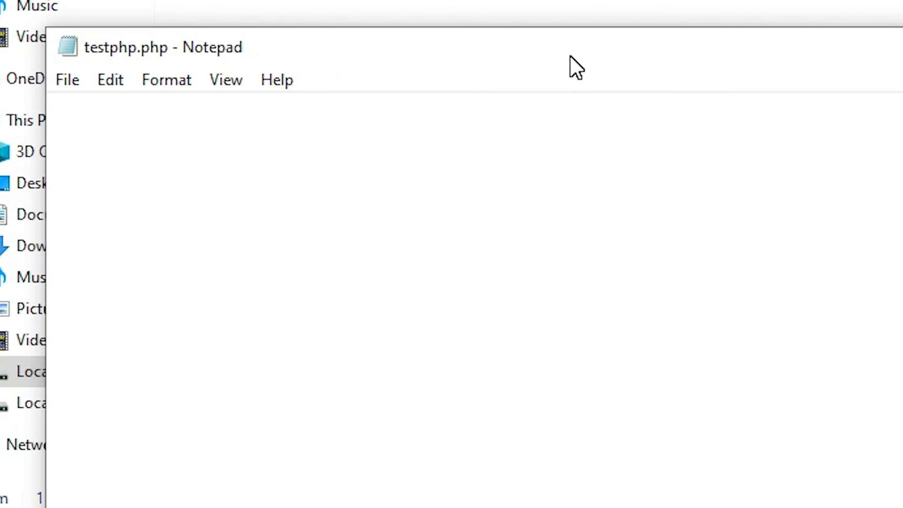
- Write a PHP block from <?php to ?> containing an echo statement that outputs "my name is" followed by a first name
{"action": "type", "text": "<?"}
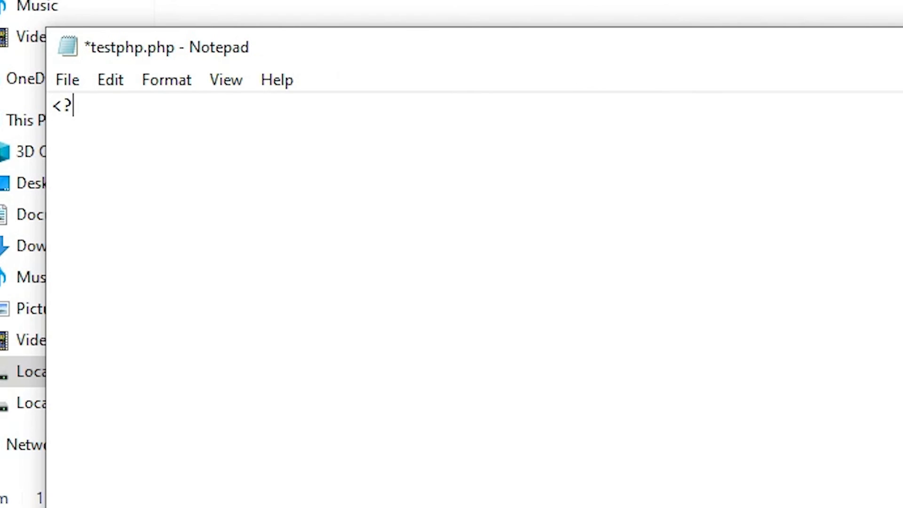
{"action": "type", "text": "php"}
{"action": "key", "text": "Up"}
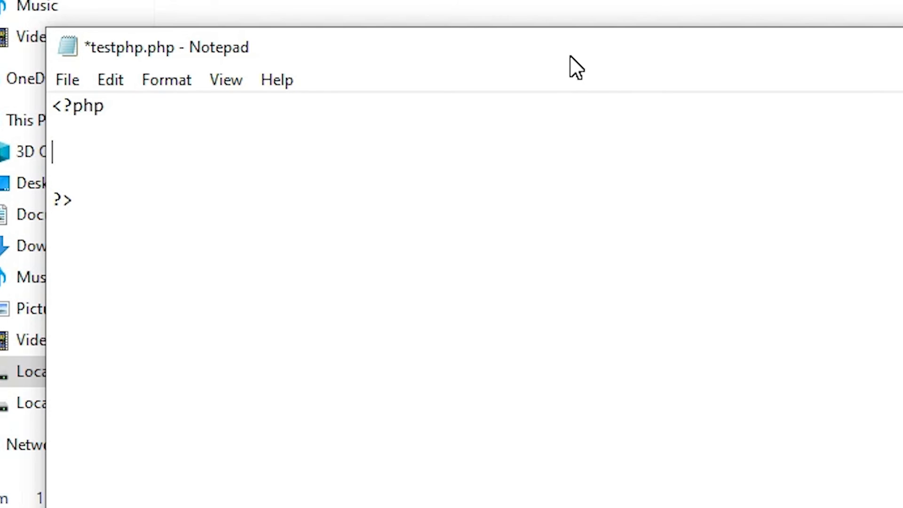
{"action": "type", "text": "echo \"m"}
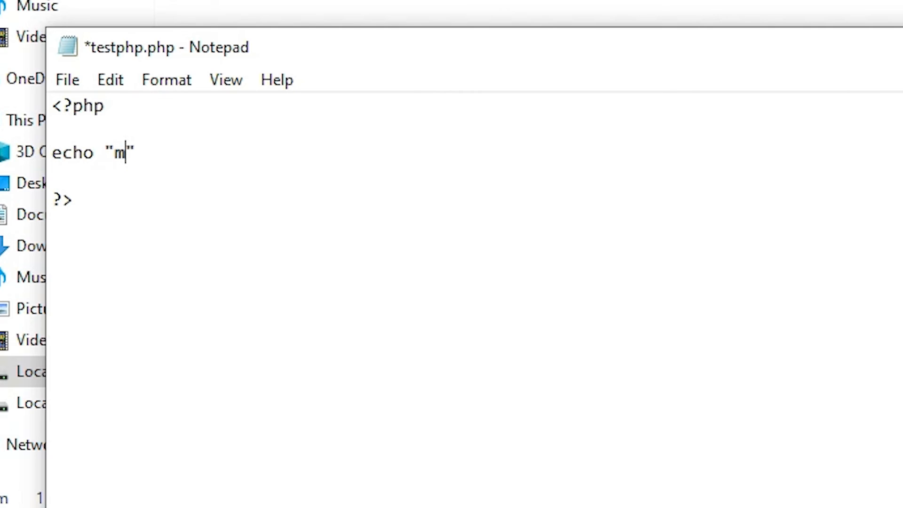
{"action": "type", "text": "y name "}
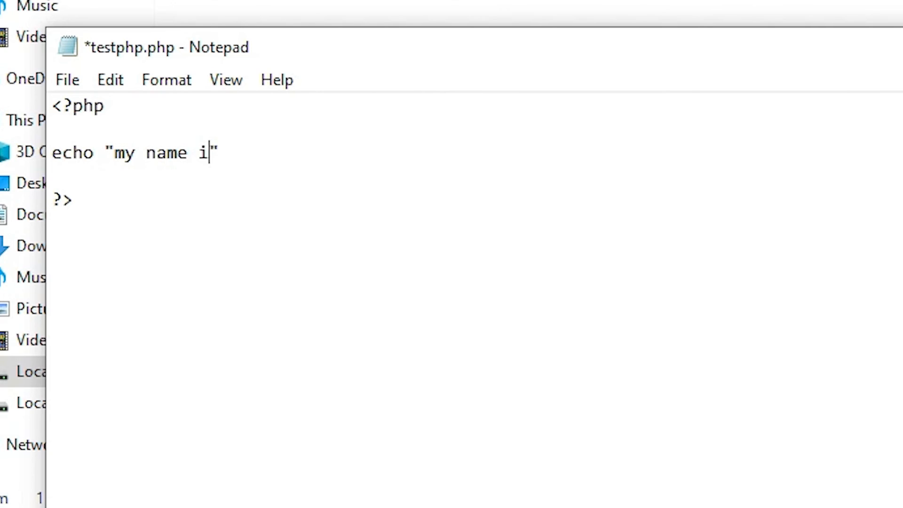
{"action": "type", "text": "is  Abho"}
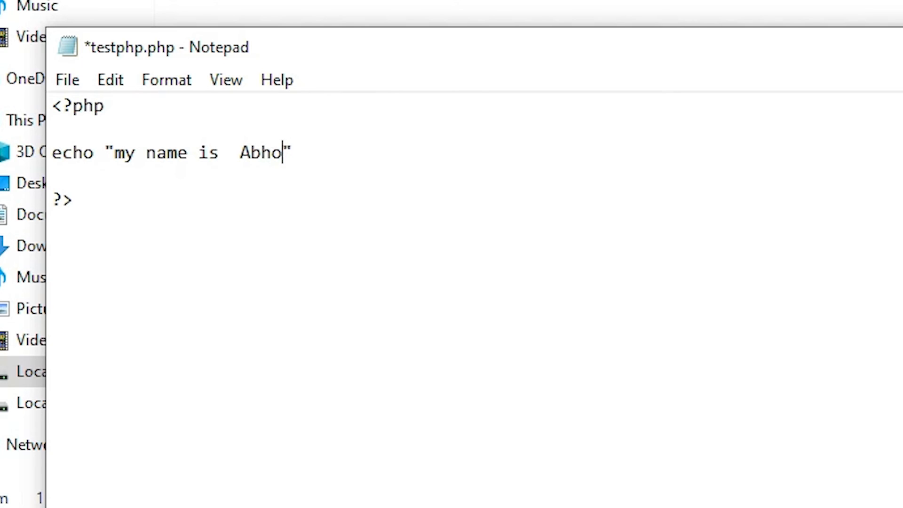
{"action": "type", "text": "jit"}
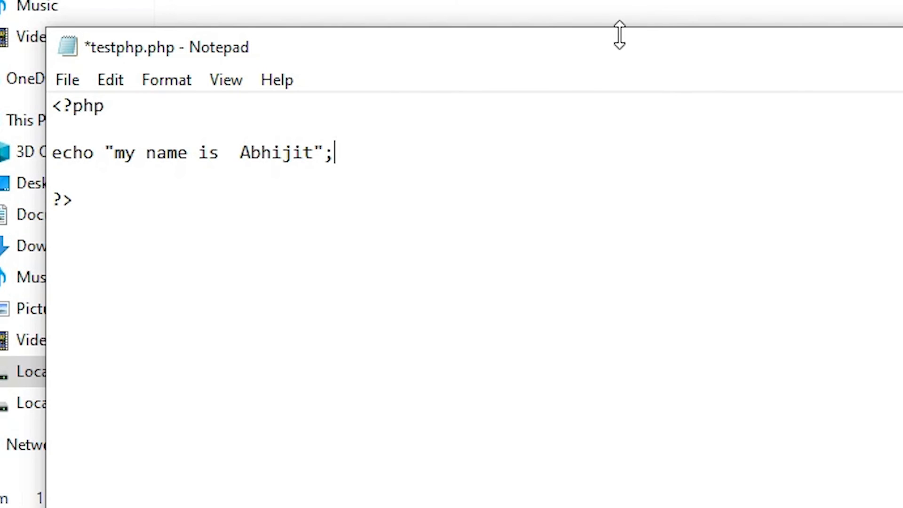
- Save the changes to testphp.php and close Notepad
{"action": "left_click", "coordinate": [69, 79]}
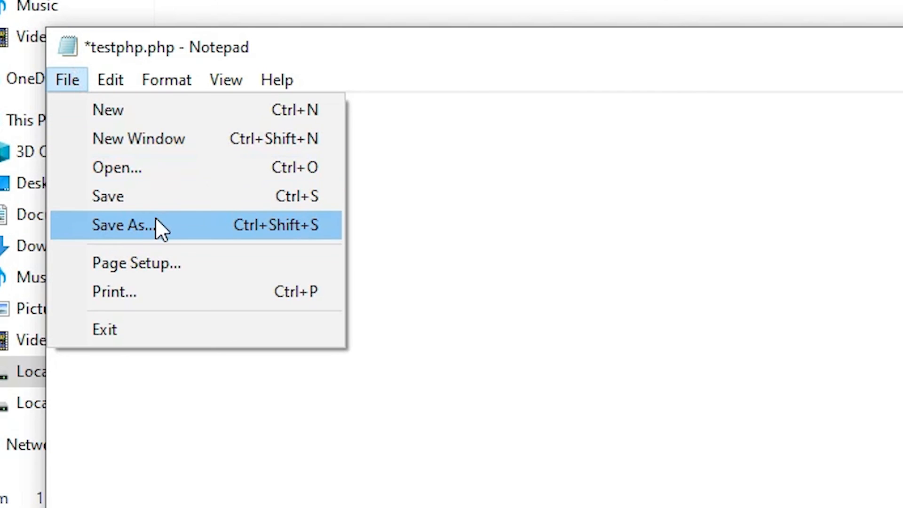
{"action": "left_click", "coordinate": [153, 198]}
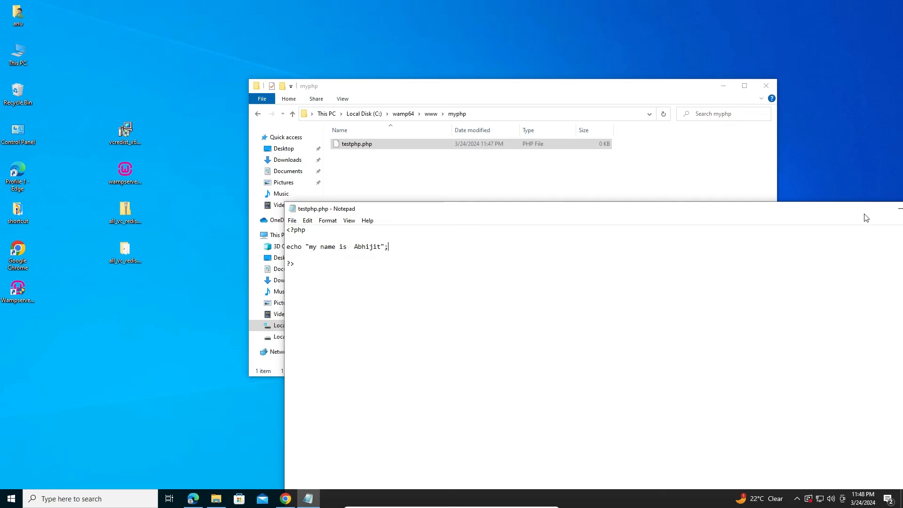
{"action": "left_click_drag", "start_coordinate": [864, 214], "coordinate": [705, 196]}
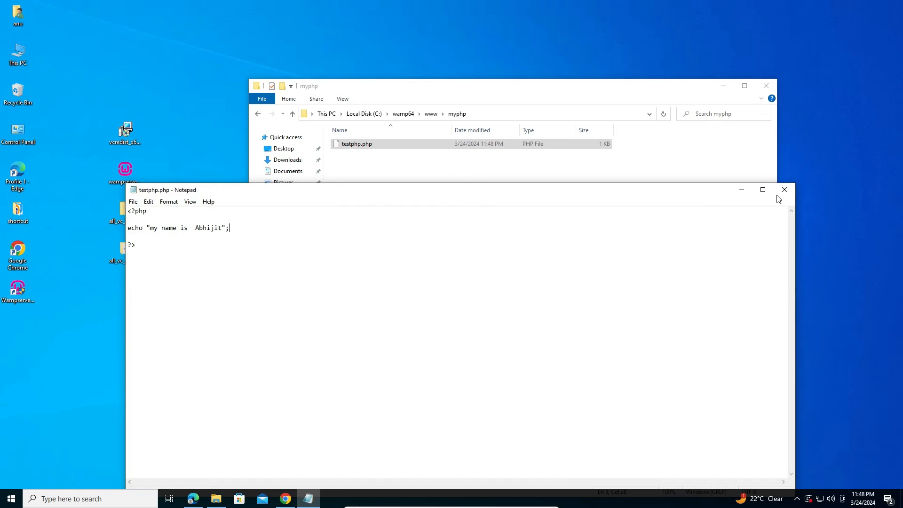
{"action": "left_click", "coordinate": [780, 192]}
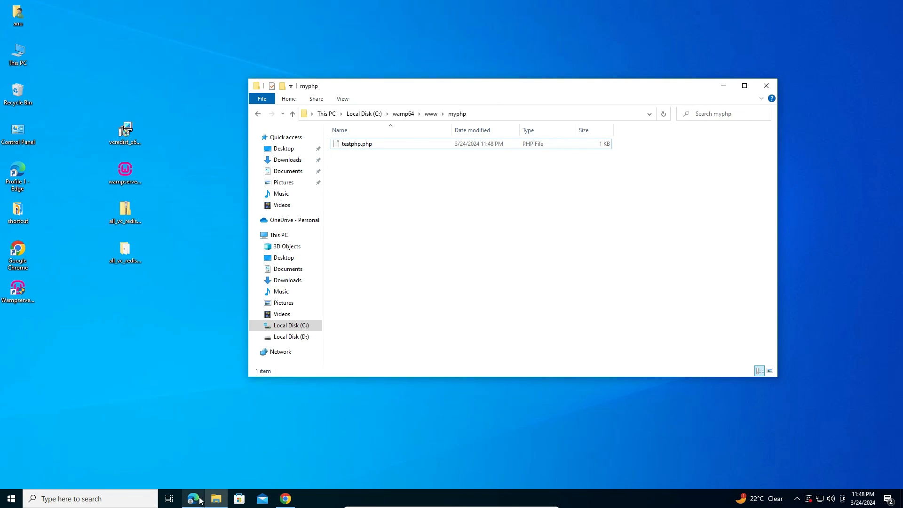
- Switch to Edge and try to open localhost/mytest
{"action": "left_click", "coordinate": [197, 500]}
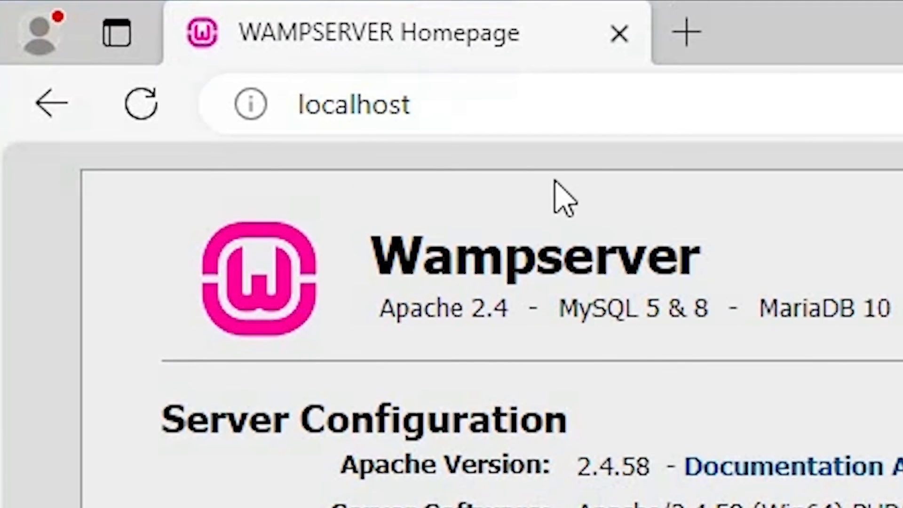
{"action": "left_click", "coordinate": [130, 28]}
{"action": "left_click", "coordinate": [644, 104]}
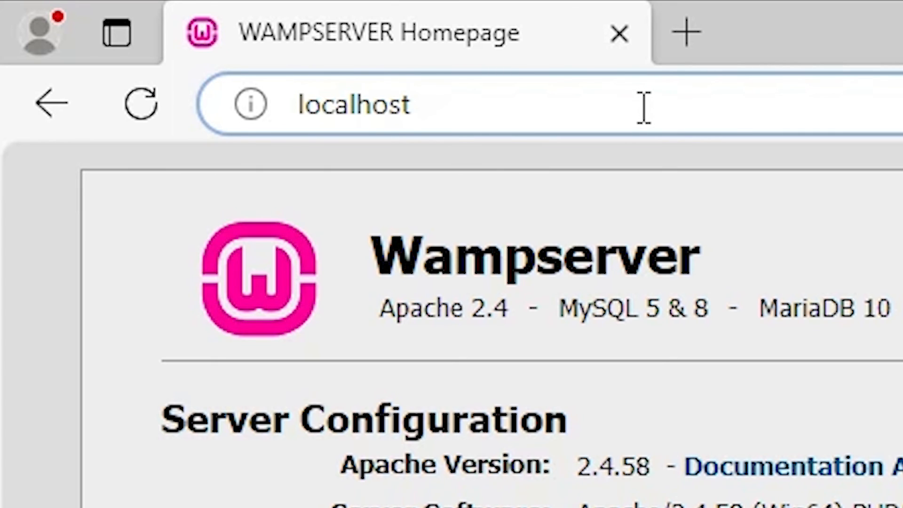
{"action": "type", "text": "/"}
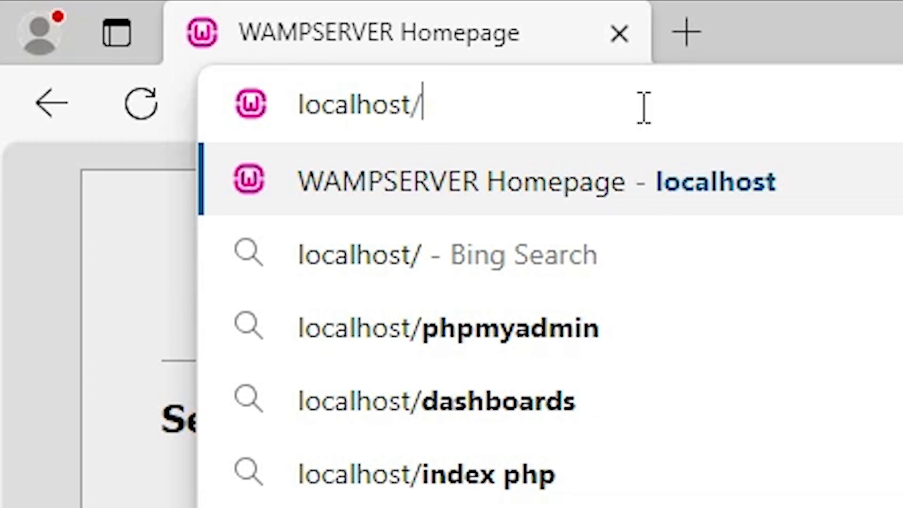
{"action": "type", "text": "mytet"}
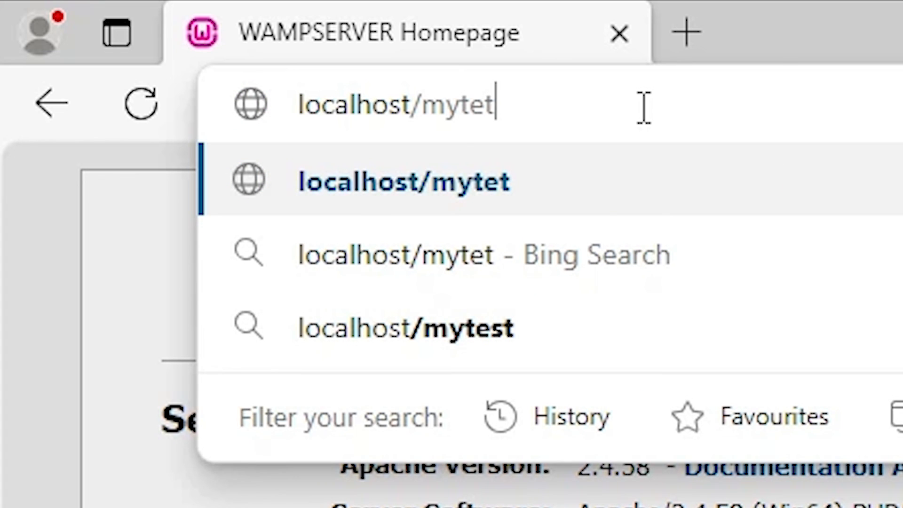
{"action": "key", "text": "BackSpace"}
{"action": "type", "text": "st"}
{"action": "key", "text": "Return"}
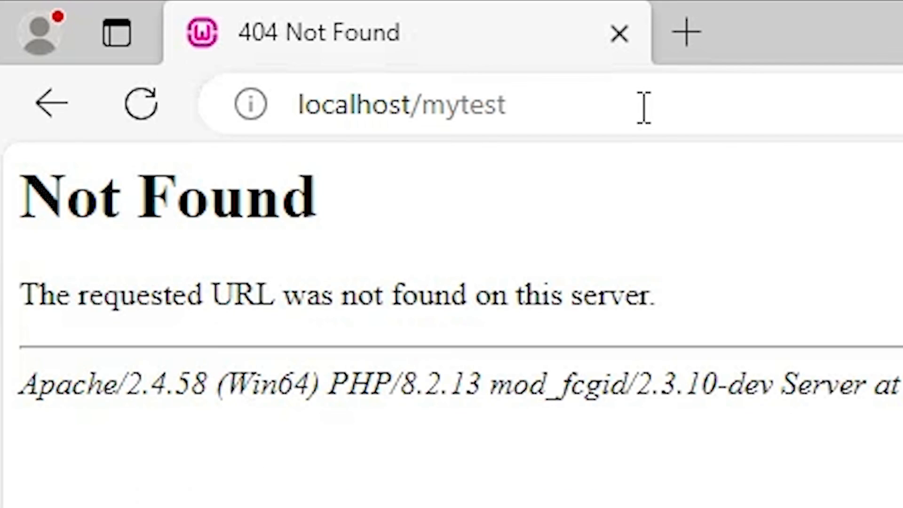
- Open testphp.php from the localhost/myphp index in Edge, and minimize the File Explorer window
{"action": "left_click_drag", "start_coordinate": [410, 105], "coordinate": [547, 113]}
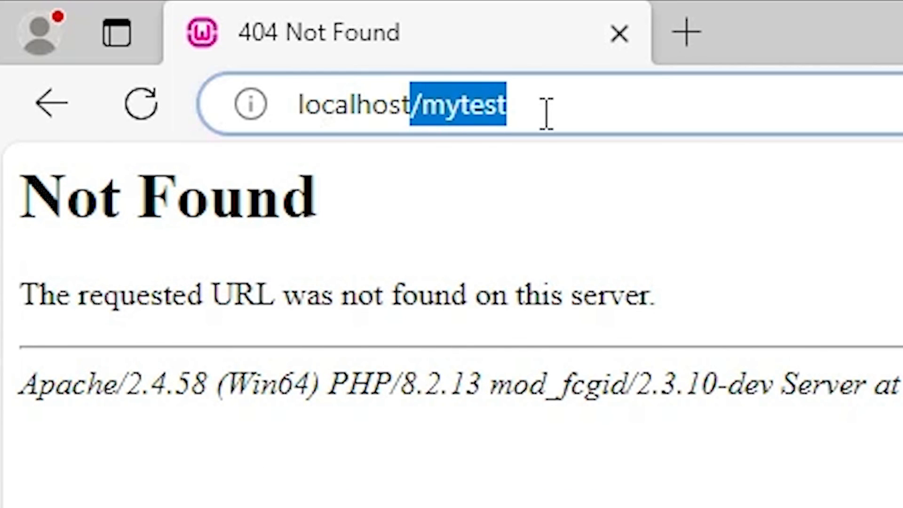
{"action": "key", "text": "alt+Tab"}
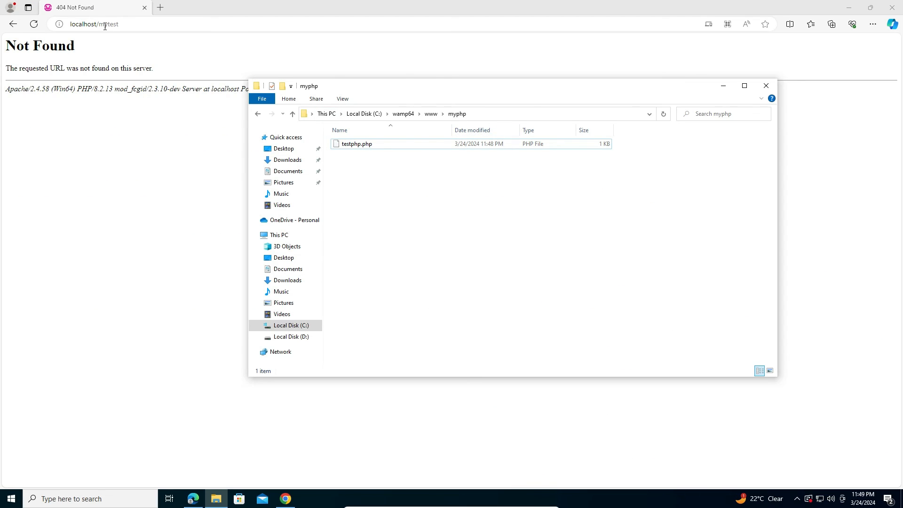
{"action": "left_click_drag", "start_coordinate": [107, 25], "coordinate": [153, 32]}
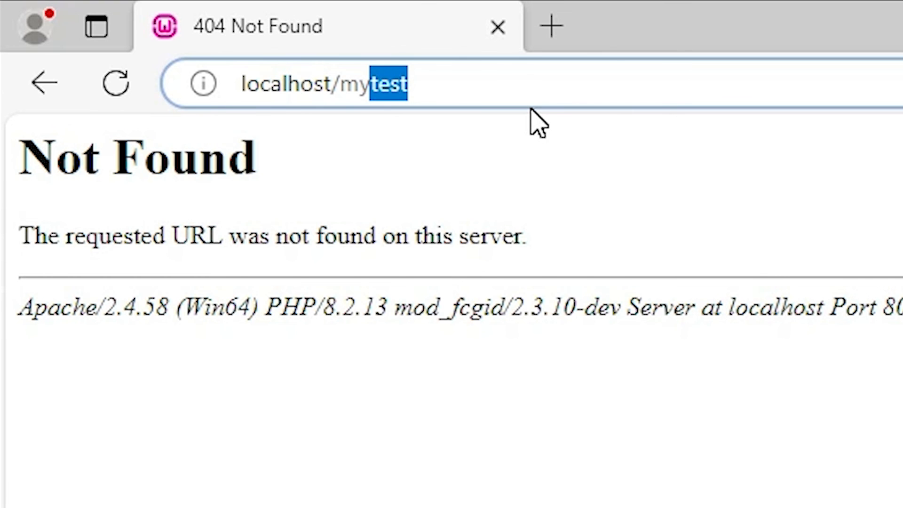
{"action": "type", "text": "php"}
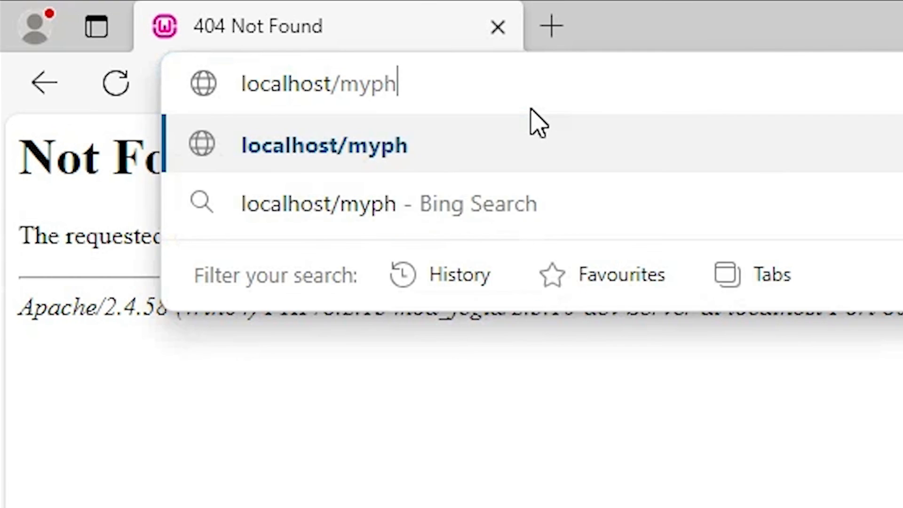
{"action": "key", "text": "Return"}
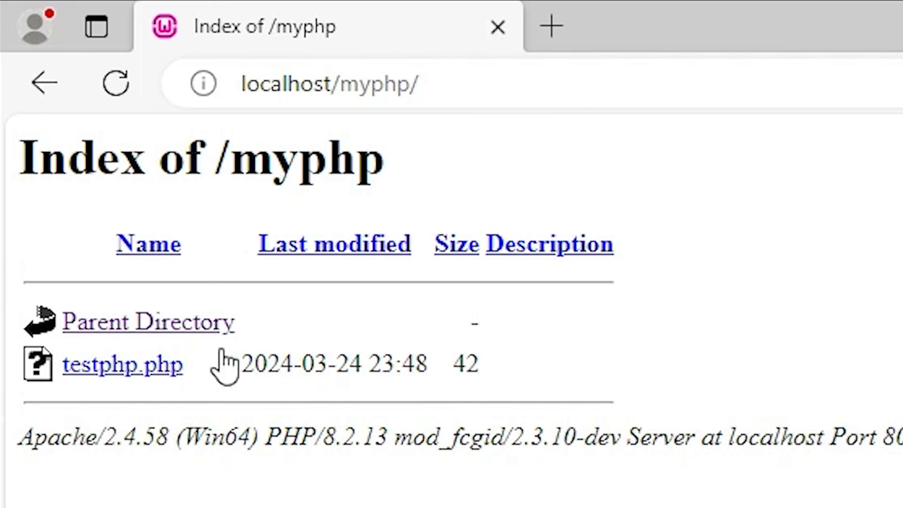
{"action": "left_click", "coordinate": [118, 369]}
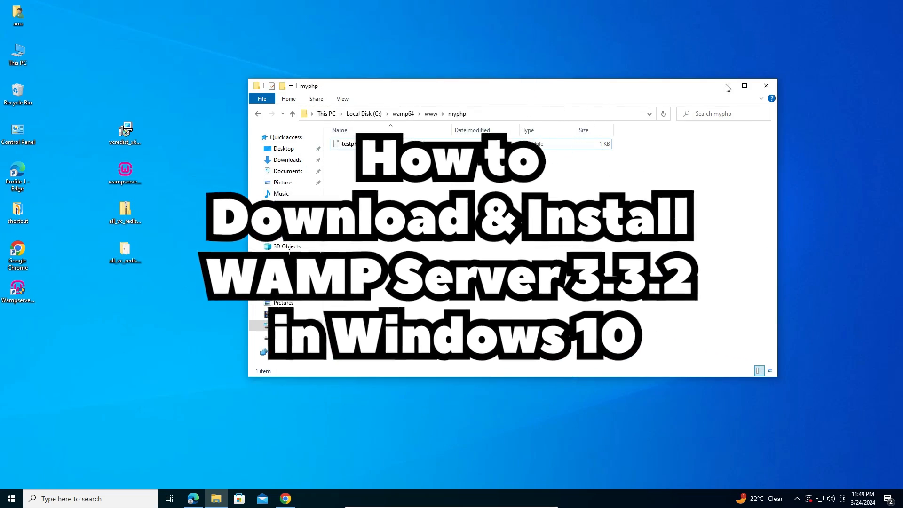
{"action": "left_click", "coordinate": [724, 86]}
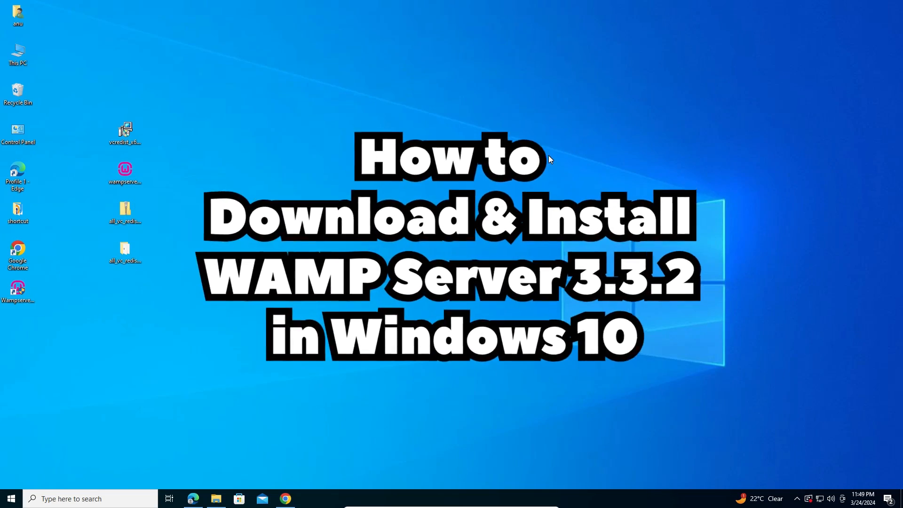